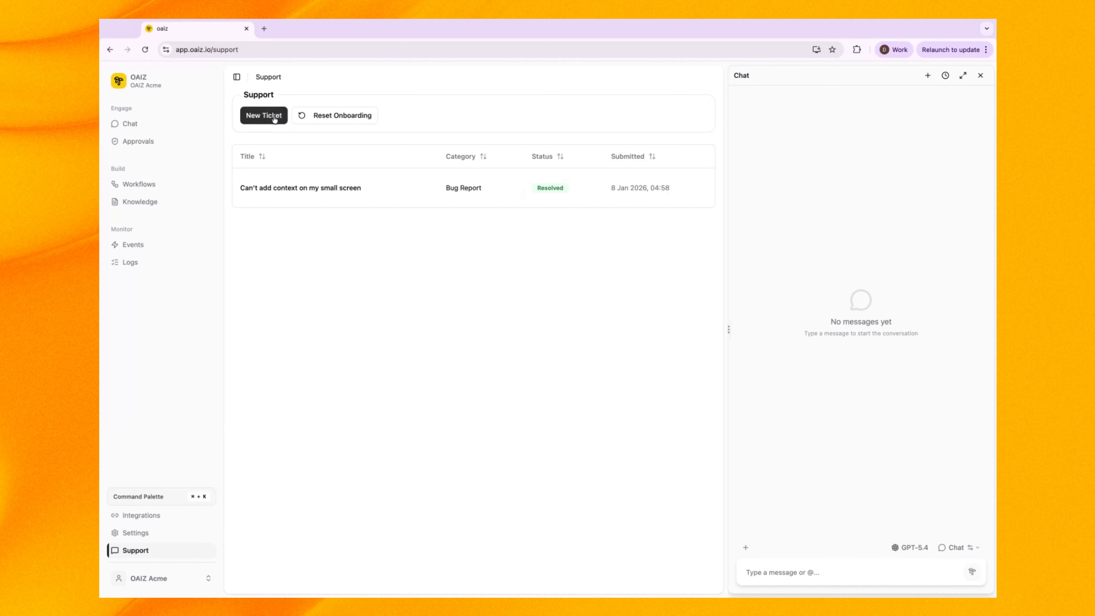
Step: Open a new support ticket form and view the available ticket categories
{"action": "left_click", "coordinate": [268, 118]}
{"action": "left_click", "coordinate": [300, 176]}
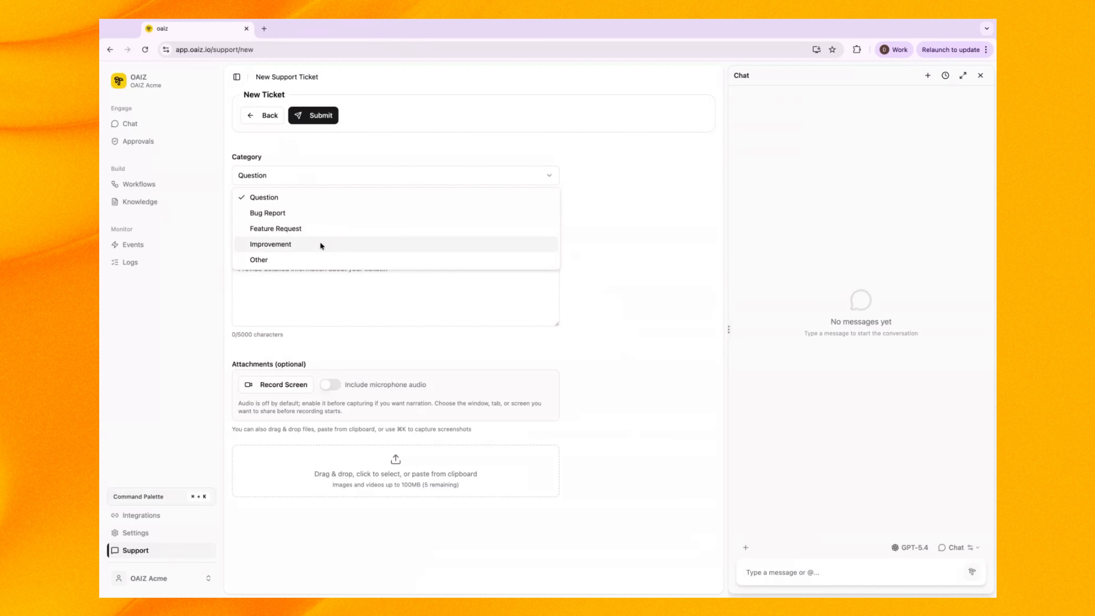
{"action": "left_click", "coordinate": [582, 298]}
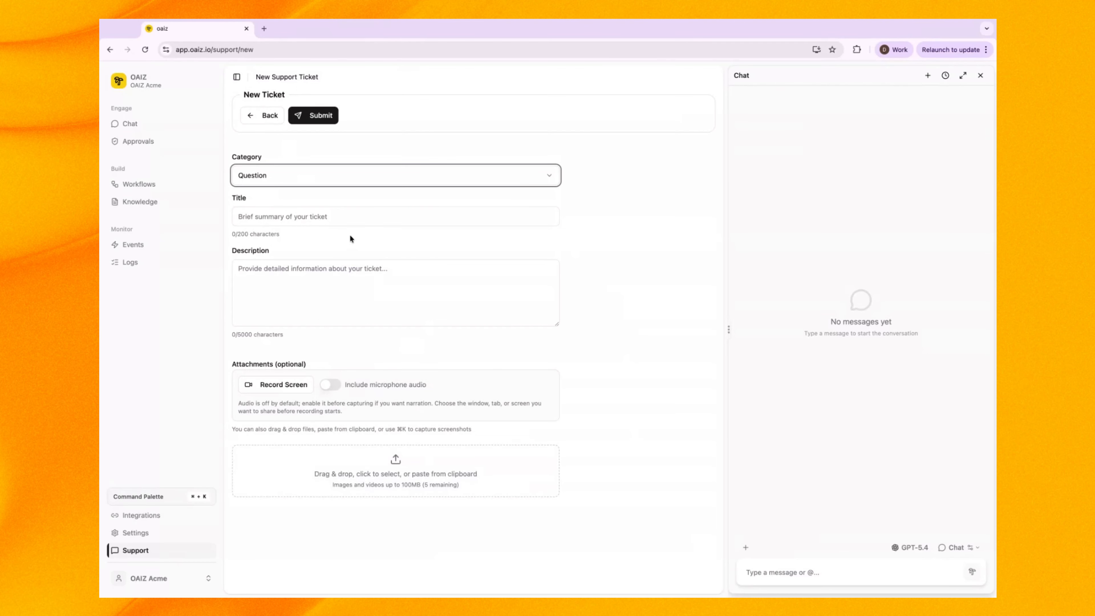
Step: Open the full-page chat and look through the list of selectable AI models
{"action": "left_click", "coordinate": [178, 132]}
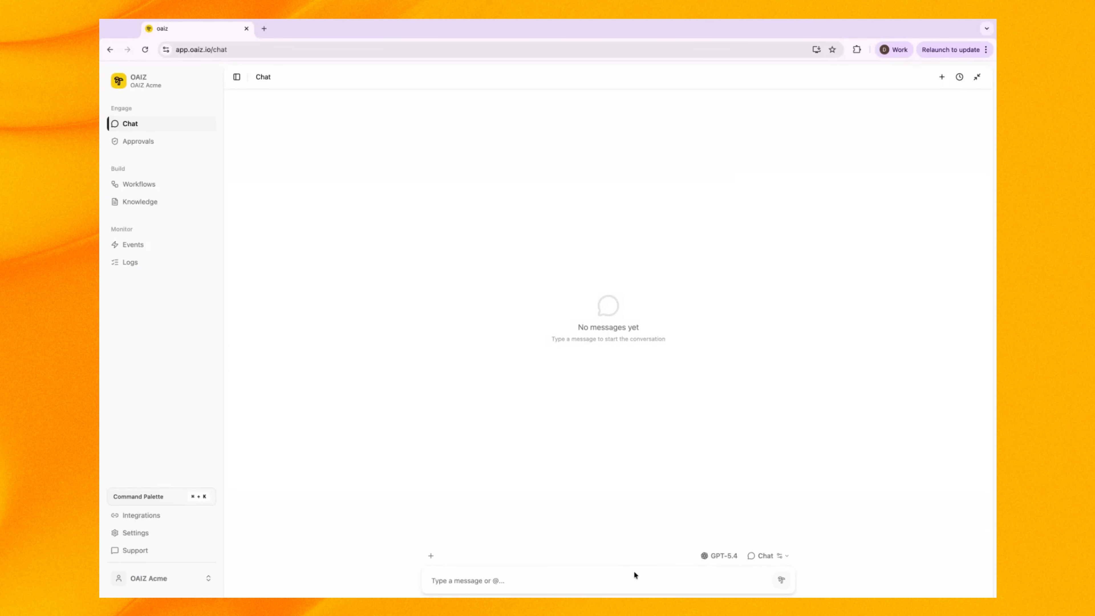
{"action": "left_click", "coordinate": [717, 556]}
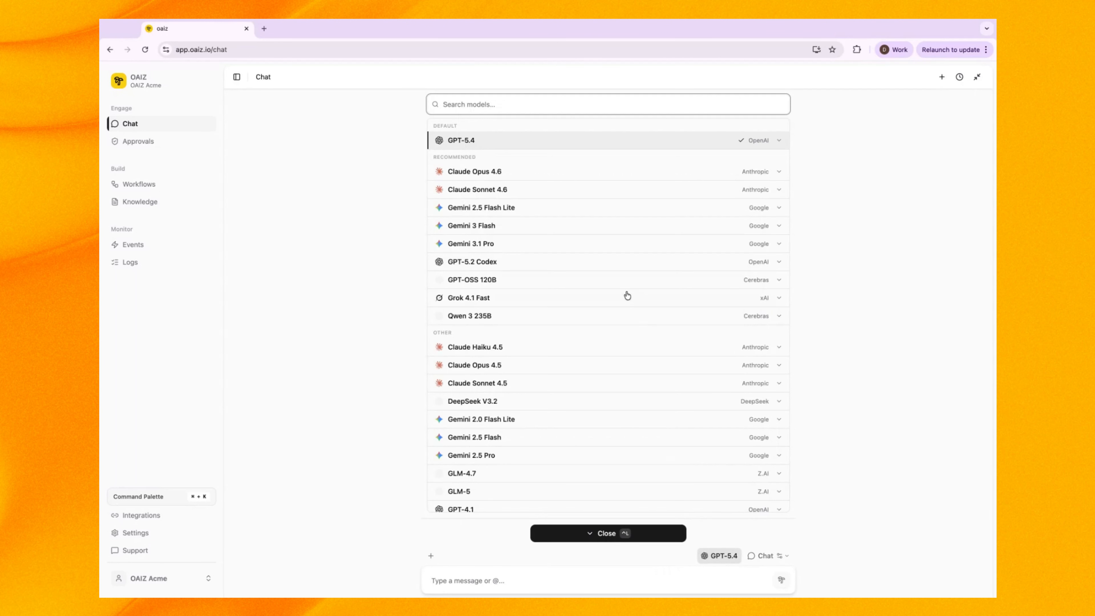
{"action": "scroll", "coordinate": [626, 299], "scroll_direction": "down", "scroll_amount": 10}
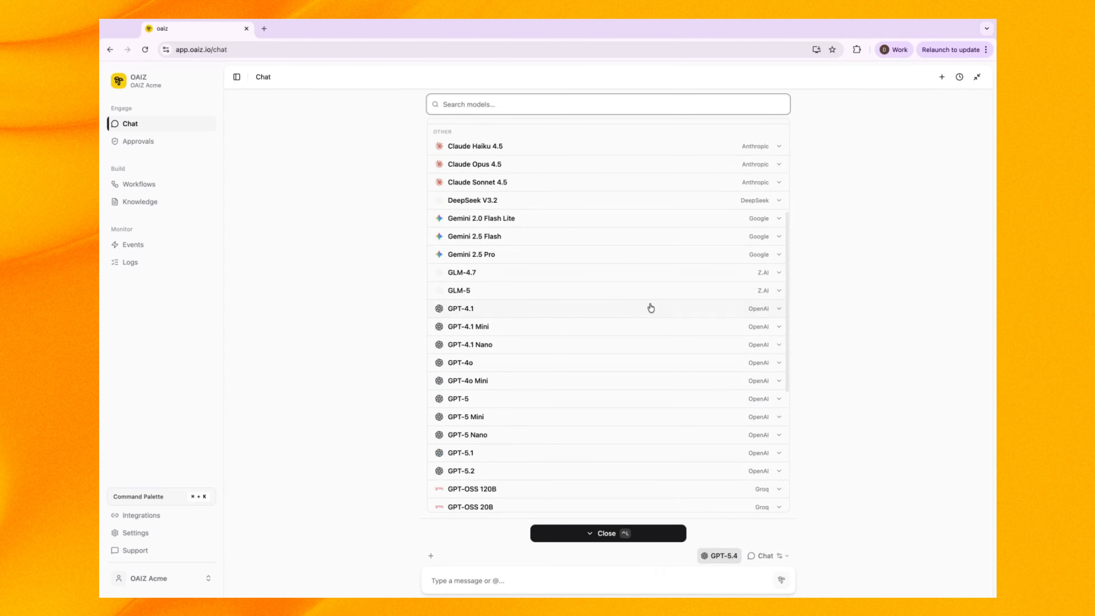
{"action": "scroll", "coordinate": [647, 308], "scroll_direction": "up", "scroll_amount": 7}
{"action": "scroll", "coordinate": [645, 309], "scroll_direction": "up", "scroll_amount": 3}
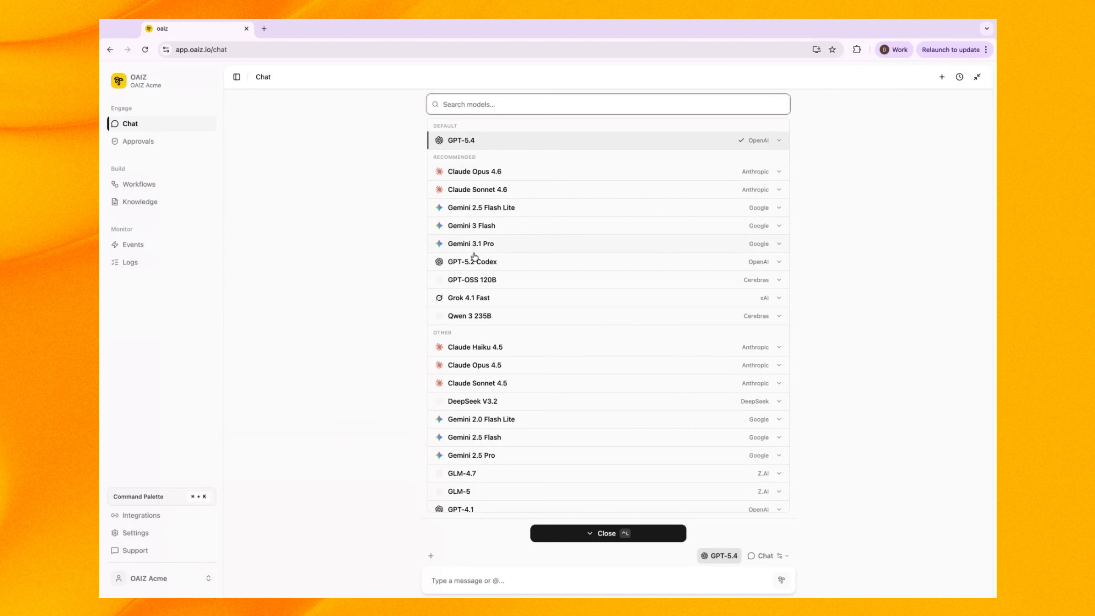
{"action": "left_click", "coordinate": [606, 532]}
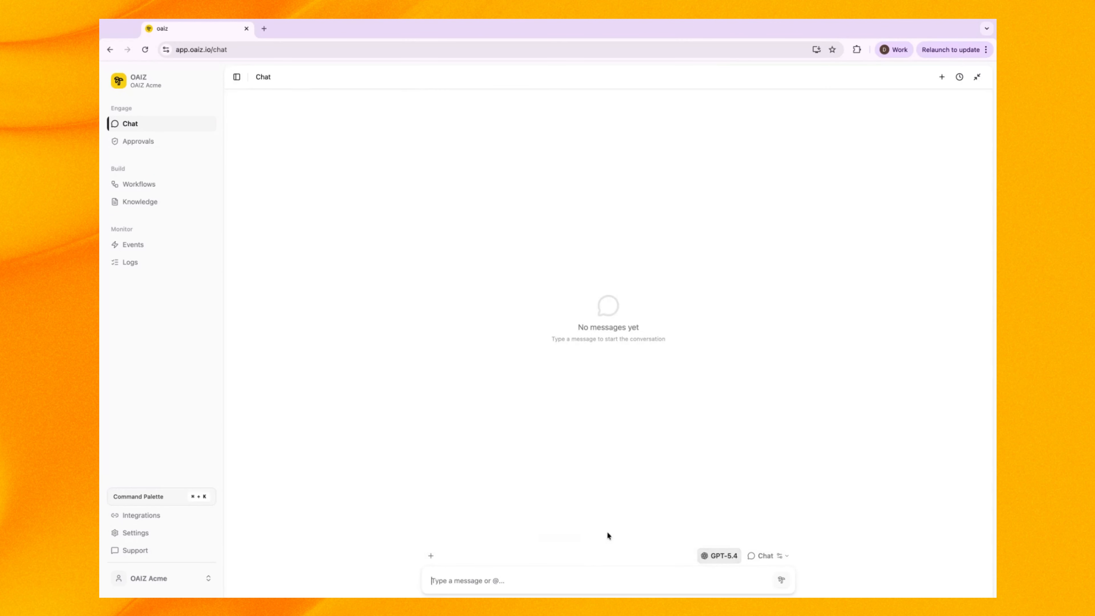
Step: Send the chat message "Hello" and view the types of context that can be attached to a message
{"action": "left_click", "coordinate": [591, 577]}
{"action": "type", "text": "Hello"}
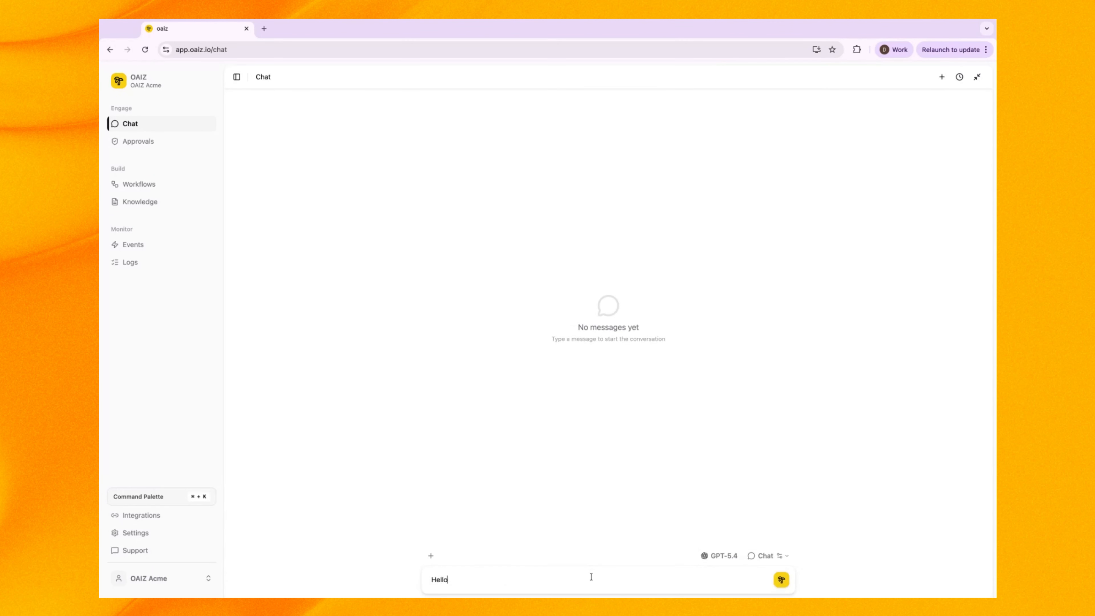
{"action": "key", "text": "Return"}
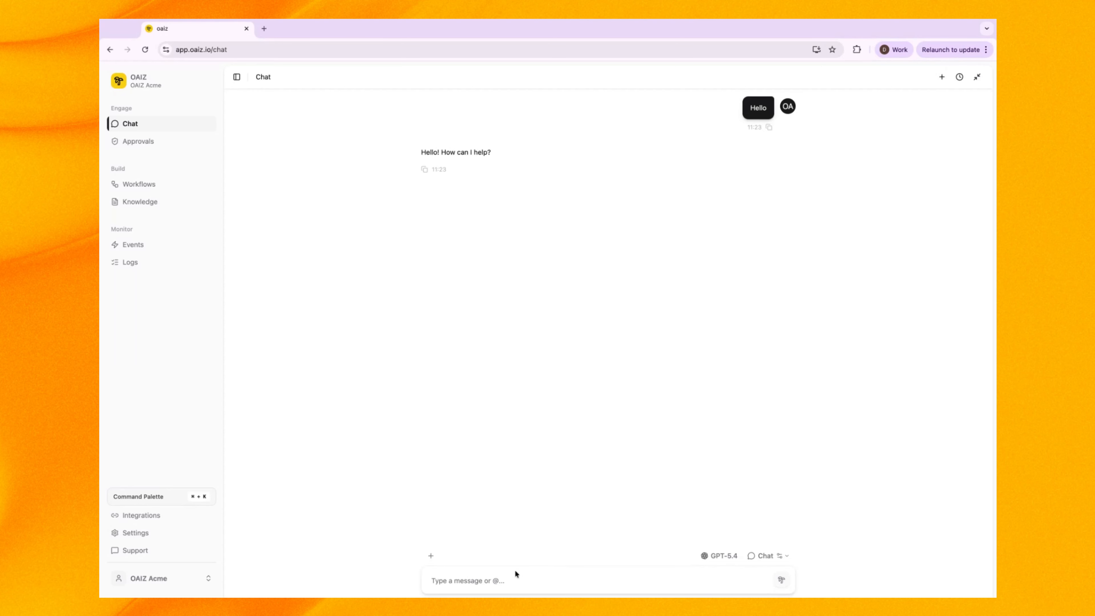
{"action": "left_click", "coordinate": [431, 556]}
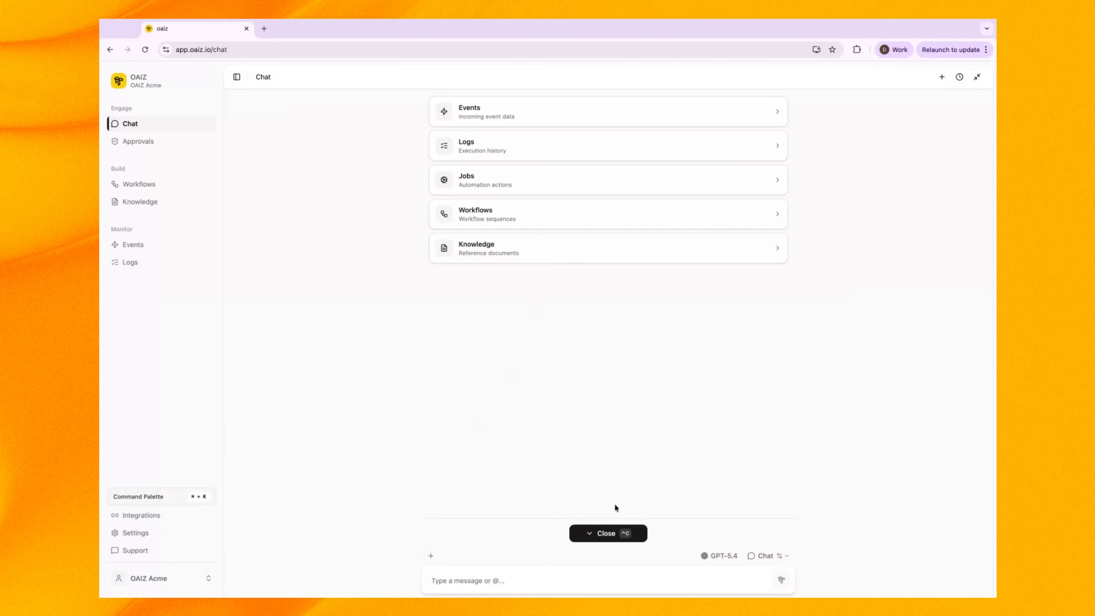
{"action": "left_click", "coordinate": [605, 532]}
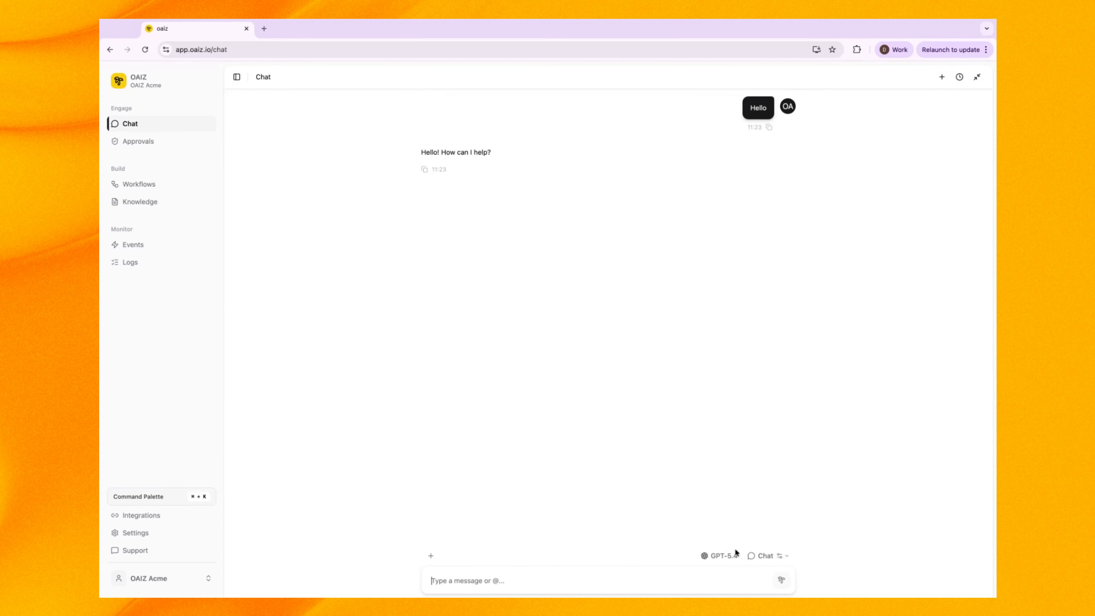
Step: Add all Query actions of Notion and GitHub to the integration tools of the built-in Chat mode
{"action": "left_click", "coordinate": [767, 556]}
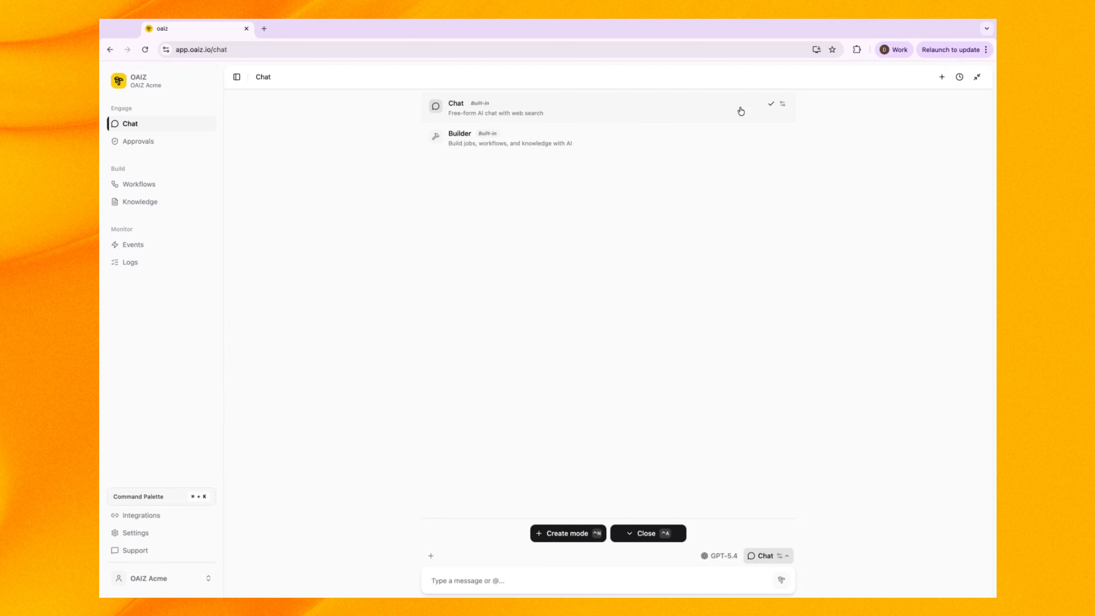
{"action": "left_click", "coordinate": [783, 105]}
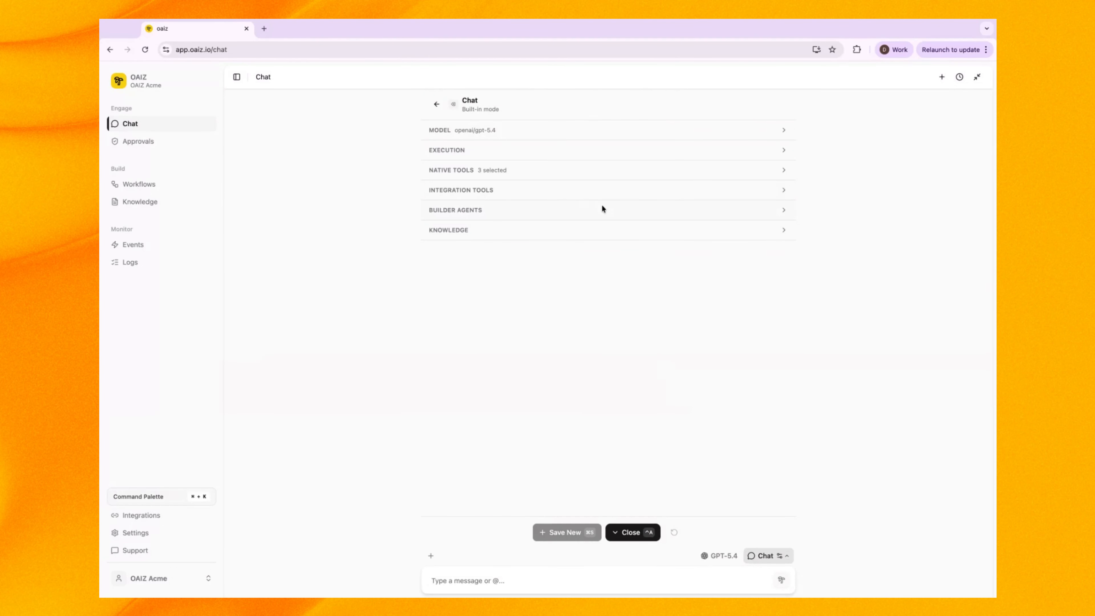
{"action": "left_click", "coordinate": [514, 192]}
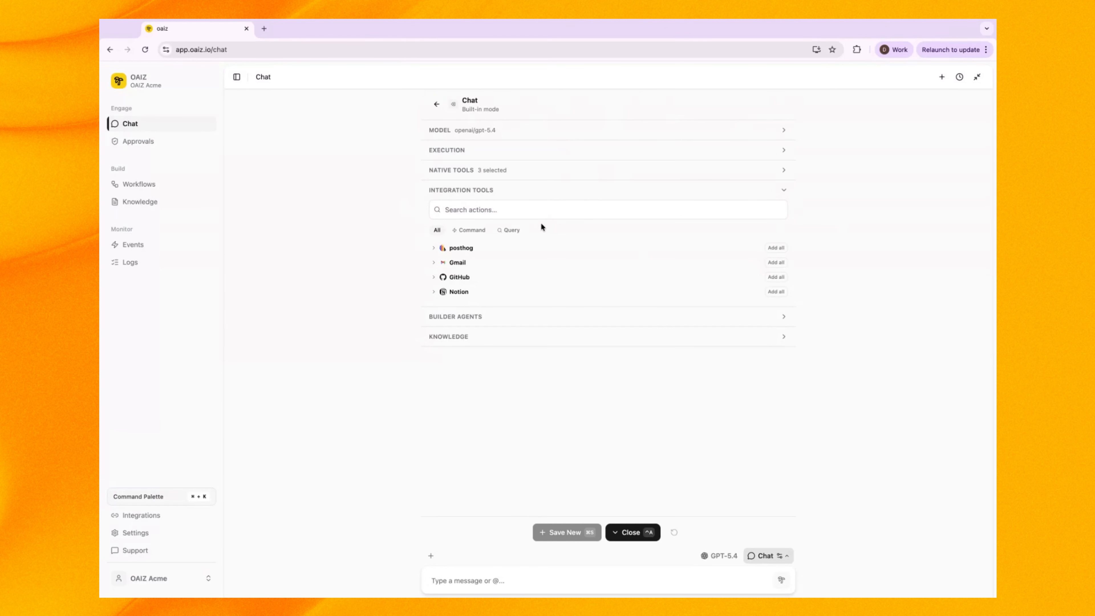
{"action": "left_click", "coordinate": [515, 231]}
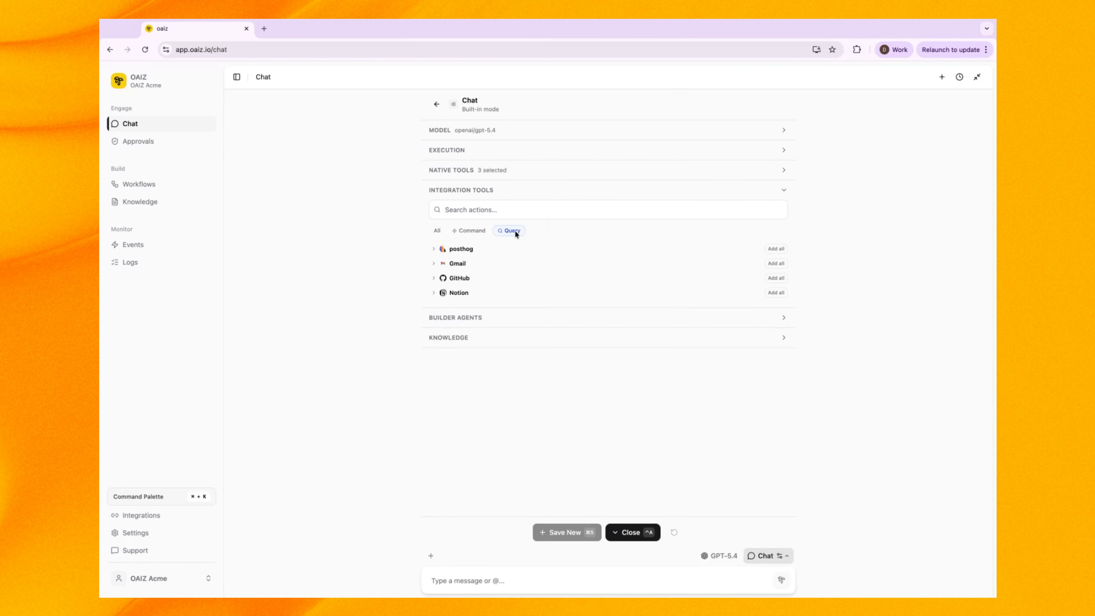
{"action": "left_click", "coordinate": [776, 292]}
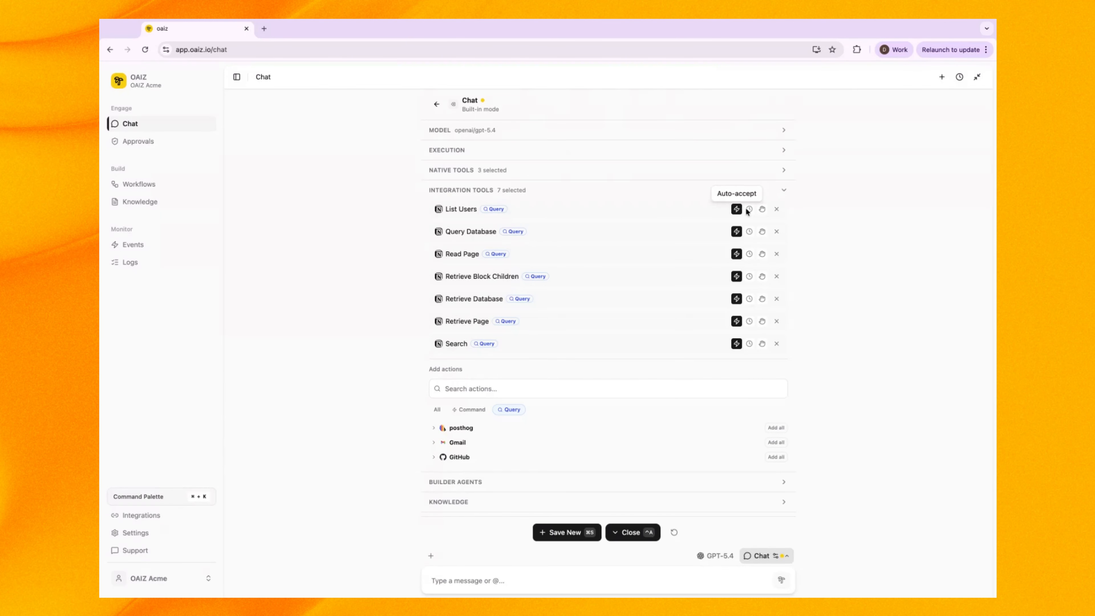
{"action": "left_click", "coordinate": [776, 457]}
{"action": "scroll", "coordinate": [675, 405], "scroll_direction": "down", "scroll_amount": 10}
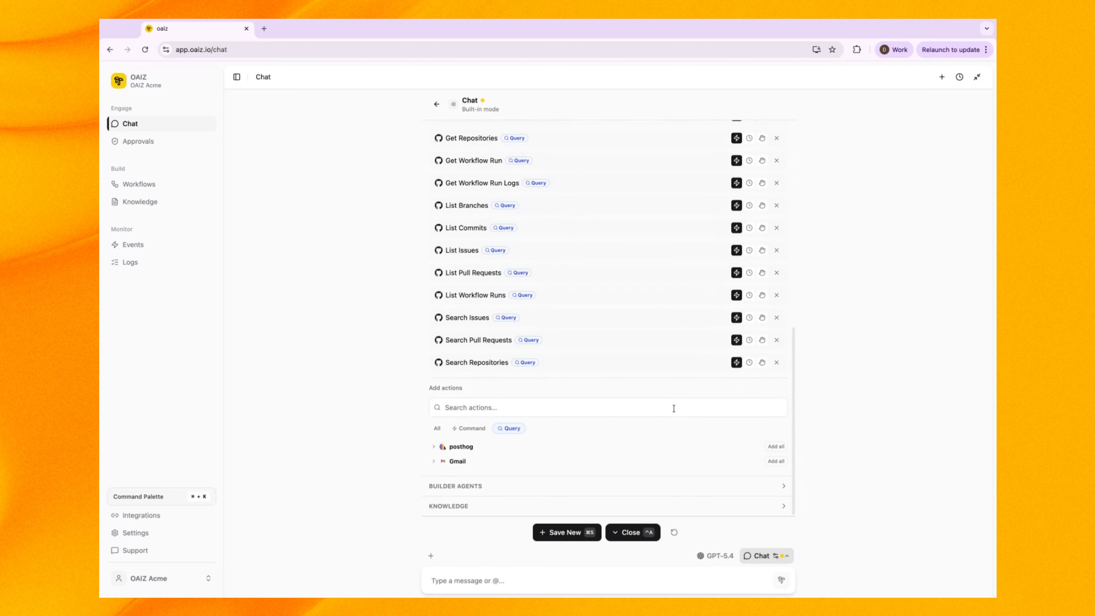
Step: Open the integrations page in a new browser tab and start connecting a Gmail integration named "Test"
{"action": "double_click", "coordinate": [163, 519]}
{"action": "left_click", "coordinate": [164, 519], "text": "super"}
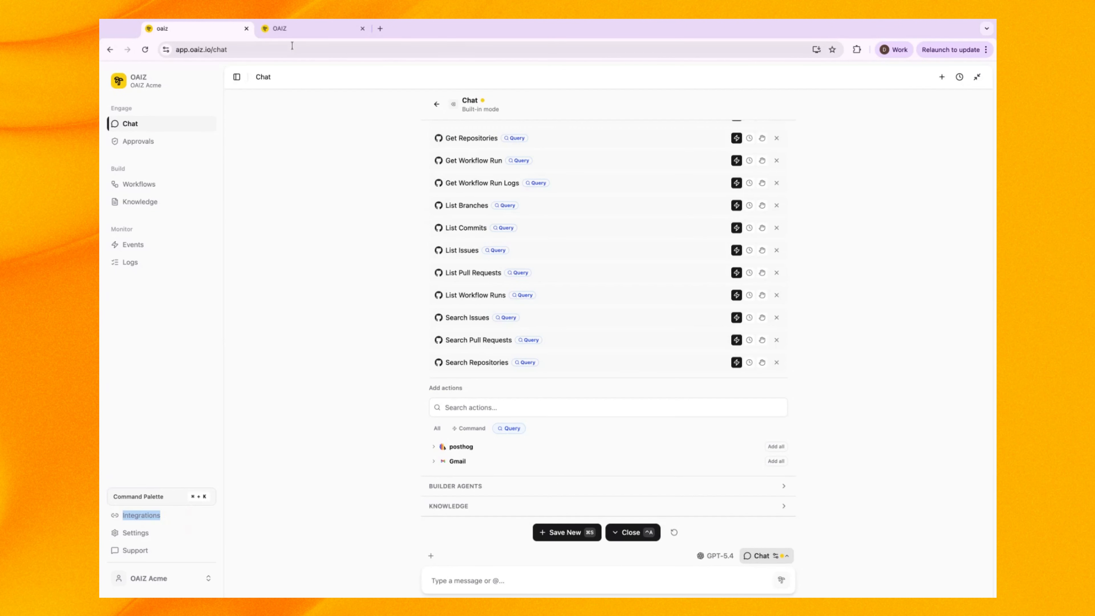
{"action": "left_click", "coordinate": [284, 30]}
{"action": "left_click", "coordinate": [277, 117]}
{"action": "left_click", "coordinate": [546, 317]}
{"action": "left_click", "coordinate": [499, 341]}
{"action": "left_click", "coordinate": [499, 357]}
{"action": "type", "text": "Test"}
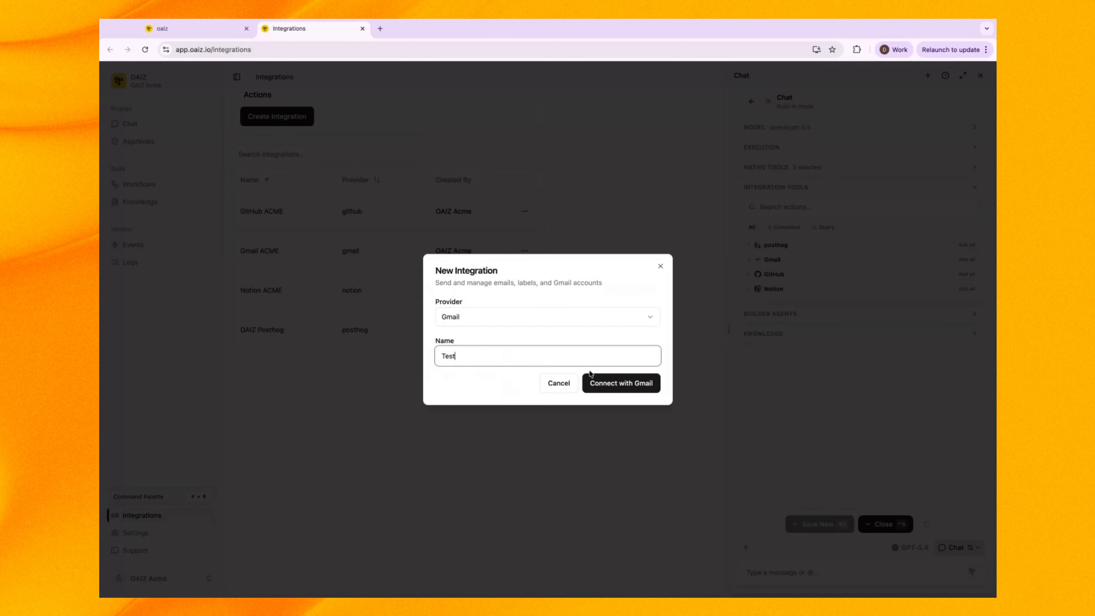
{"action": "left_click", "coordinate": [626, 384]}
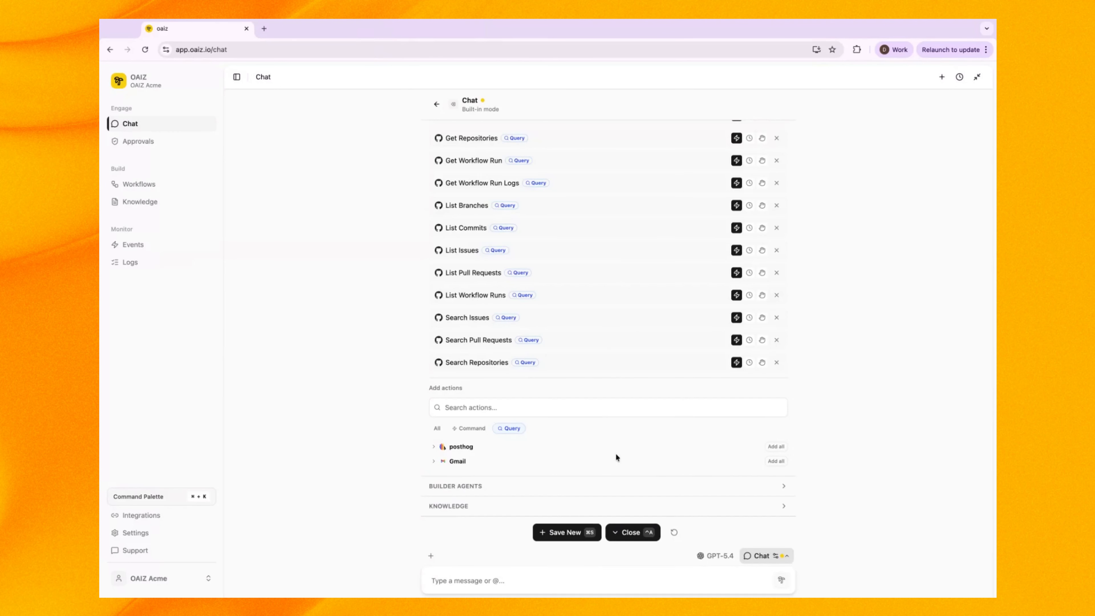
Step: Close the mode settings and ask the chat "What are the 5 latest PRs closed in Github?"
{"action": "left_click", "coordinate": [637, 540]}
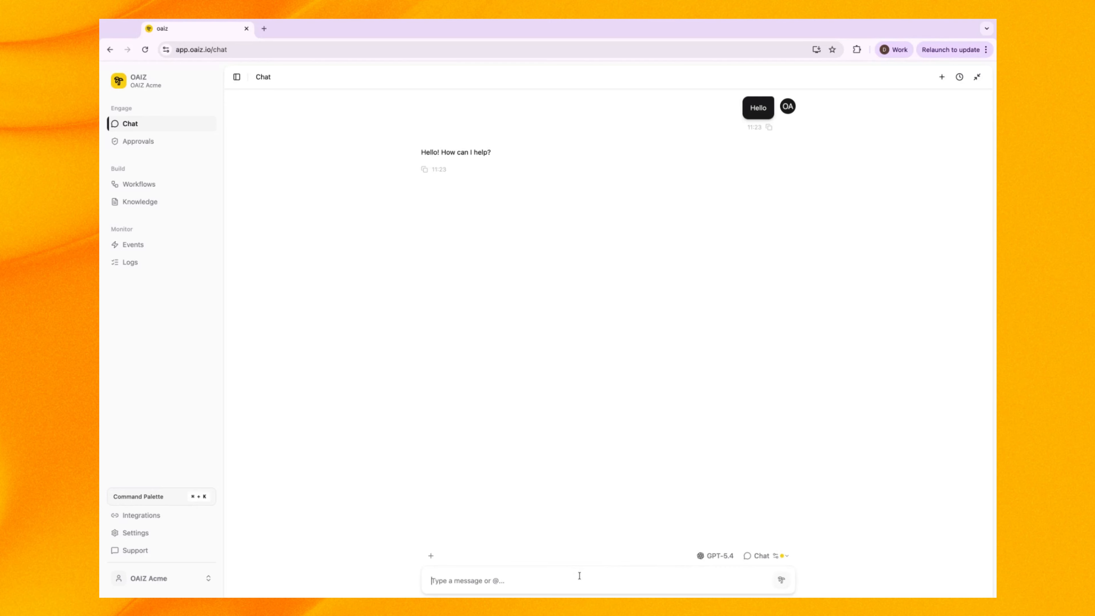
{"action": "type", "text": "What are the"}
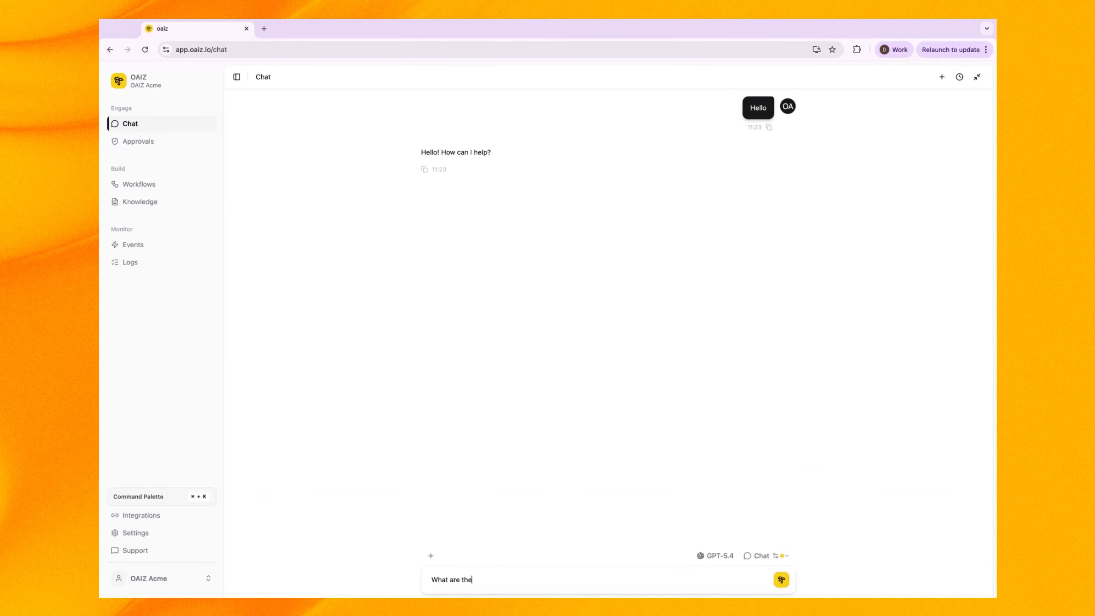
{"action": "type", "text": " 5 latest PRs closed in Github?"}
{"action": "key", "text": "Return"}
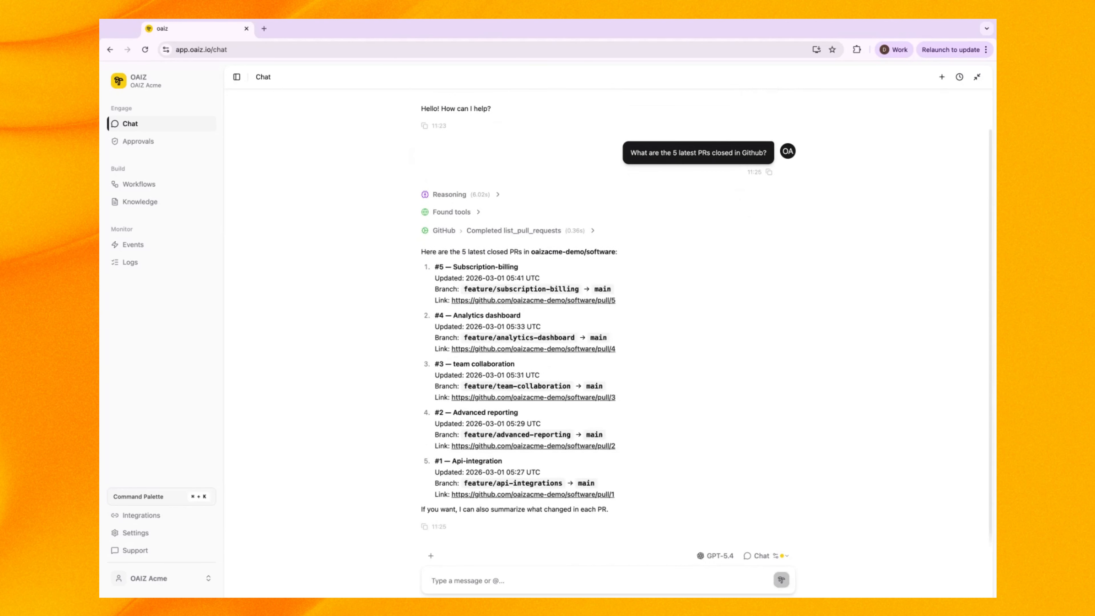
Step: Ask the chat "Alright. Which of these match to any customer requests in our notion demo crm database?"
{"action": "left_click_drag", "start_coordinate": [447, 264], "coordinate": [634, 499]}
{"action": "left_click", "coordinate": [634, 500]}
{"action": "left_click", "coordinate": [569, 576]}
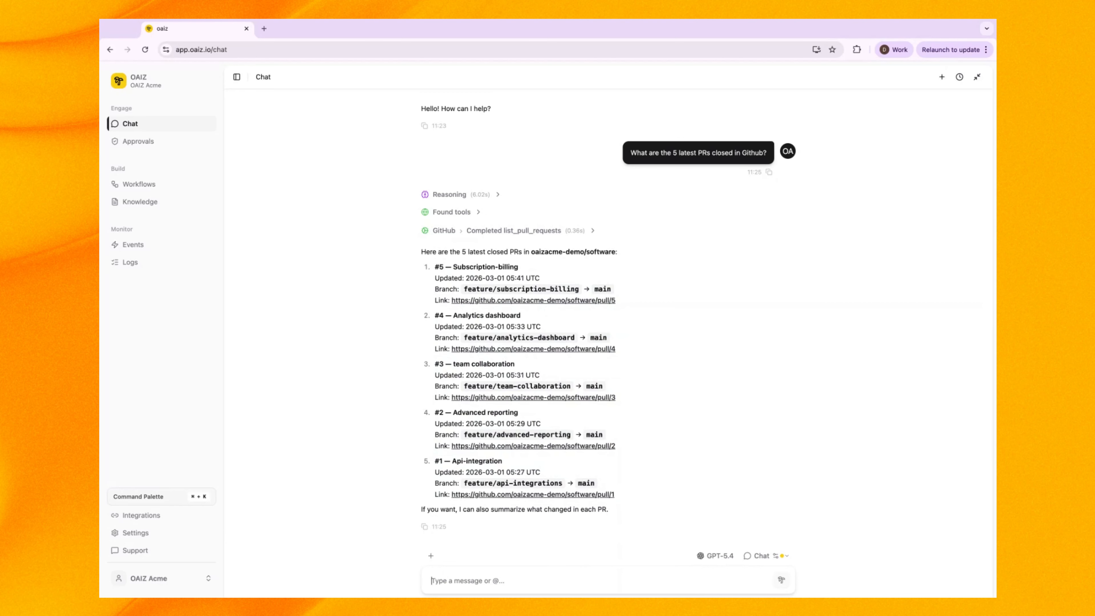
{"action": "type", "text": "Alright. Which of th"}
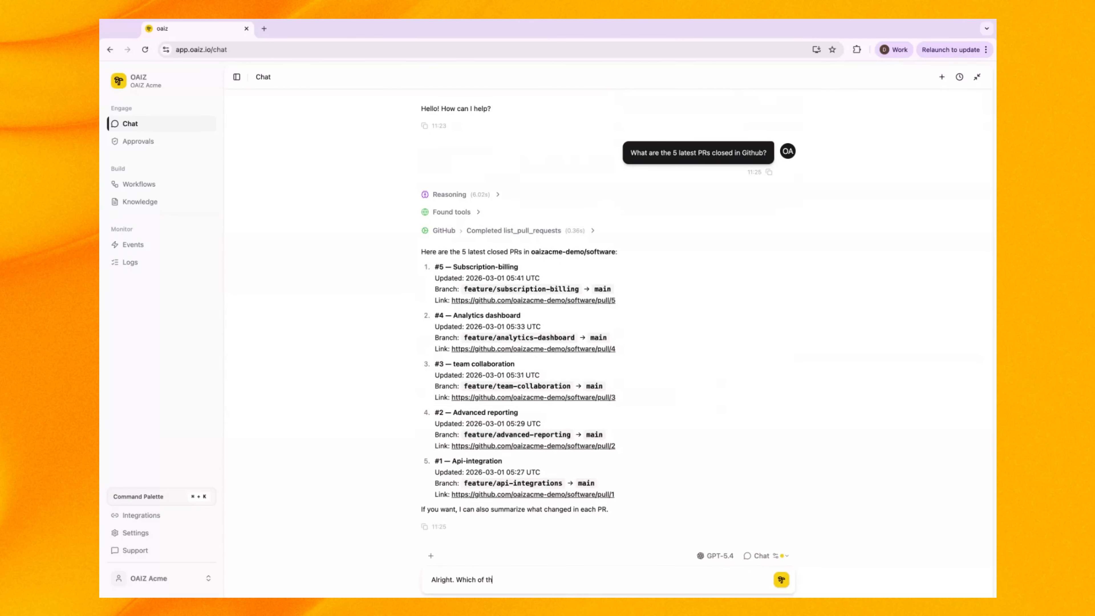
{"action": "type", "text": "ese match to any customer requests ma"}
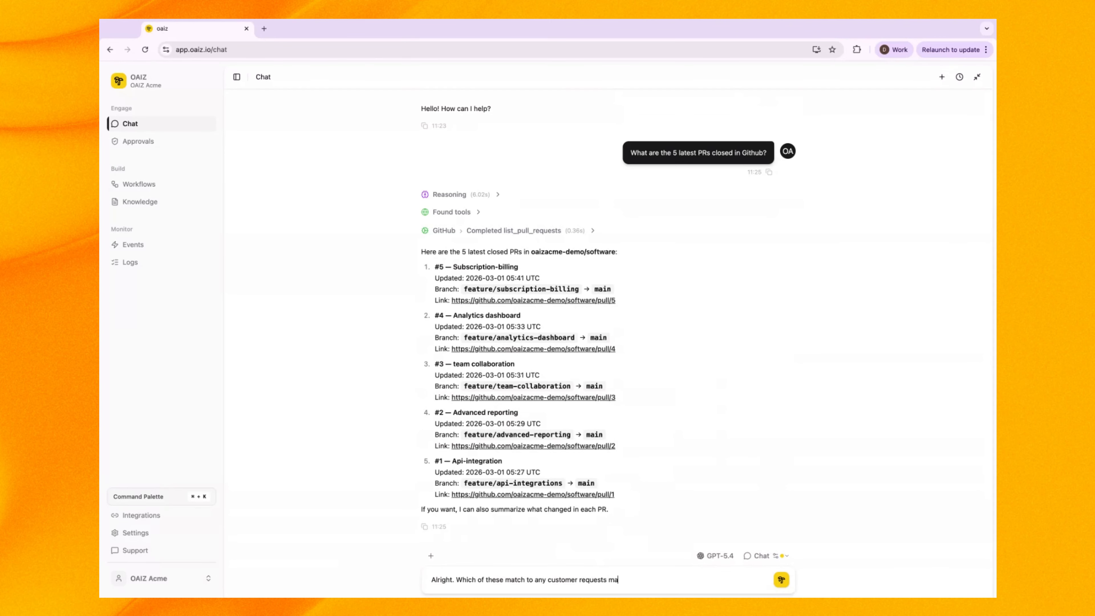
{"action": "key", "text": "BackSpace"}
{"action": "key", "text": "BackSpace"}
{"action": "type", "text": "in our notion demo crm database?"}
{"action": "key", "text": "Return"}
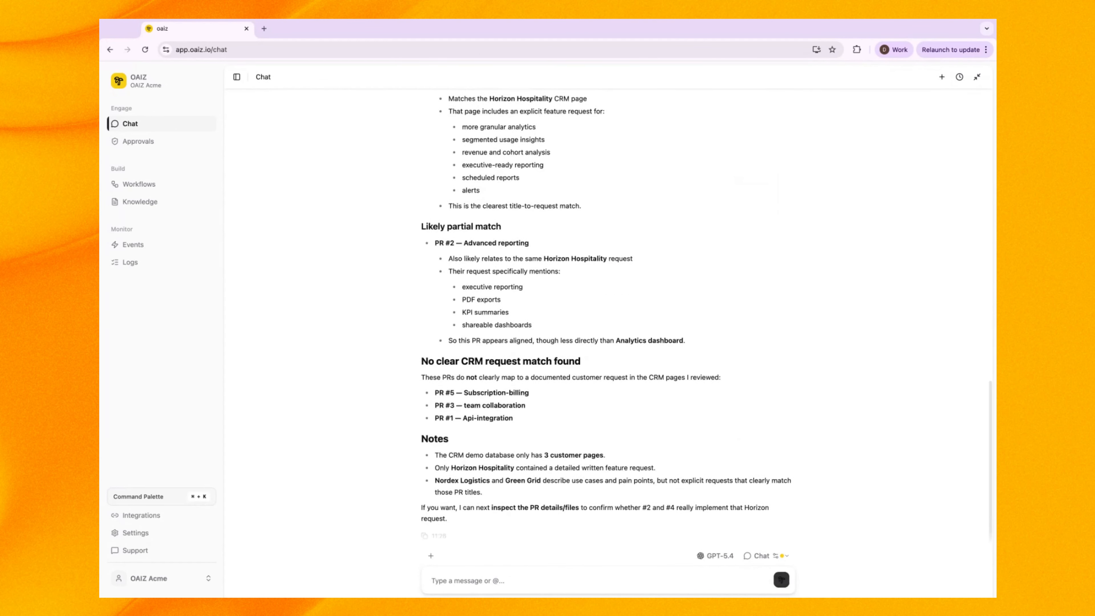
Step: Review the chat's answer on which pull requests match customer requests in the Notion CRM
{"action": "scroll", "coordinate": [572, 412], "scroll_direction": "up", "scroll_amount": 5}
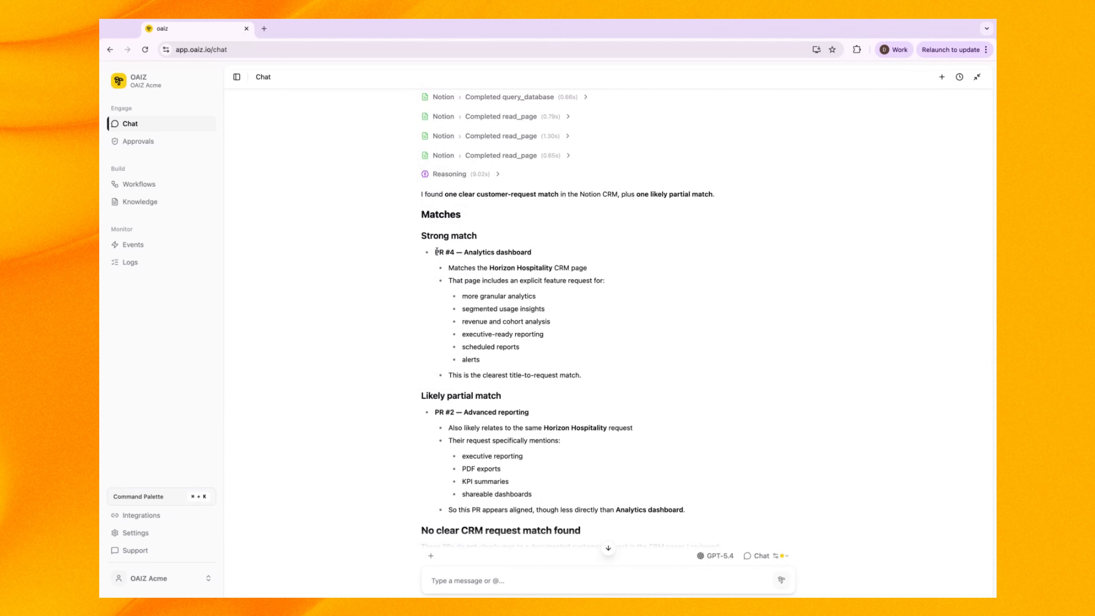
{"action": "left_click_drag", "start_coordinate": [434, 252], "coordinate": [553, 268]}
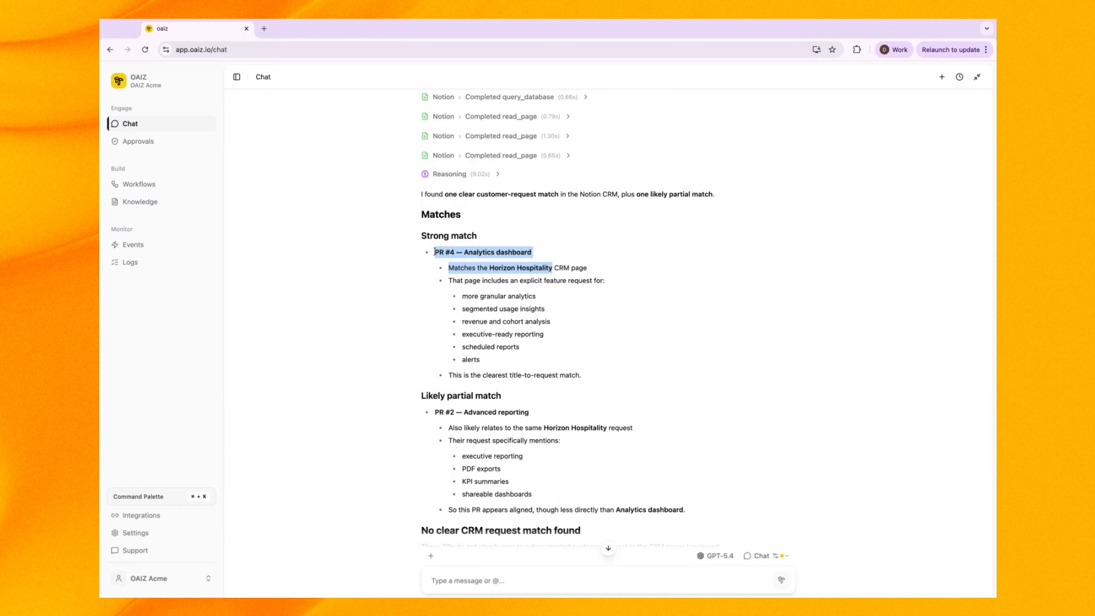
{"action": "left_click", "coordinate": [553, 267]}
{"action": "scroll", "coordinate": [591, 382], "scroll_direction": "down", "scroll_amount": 5}
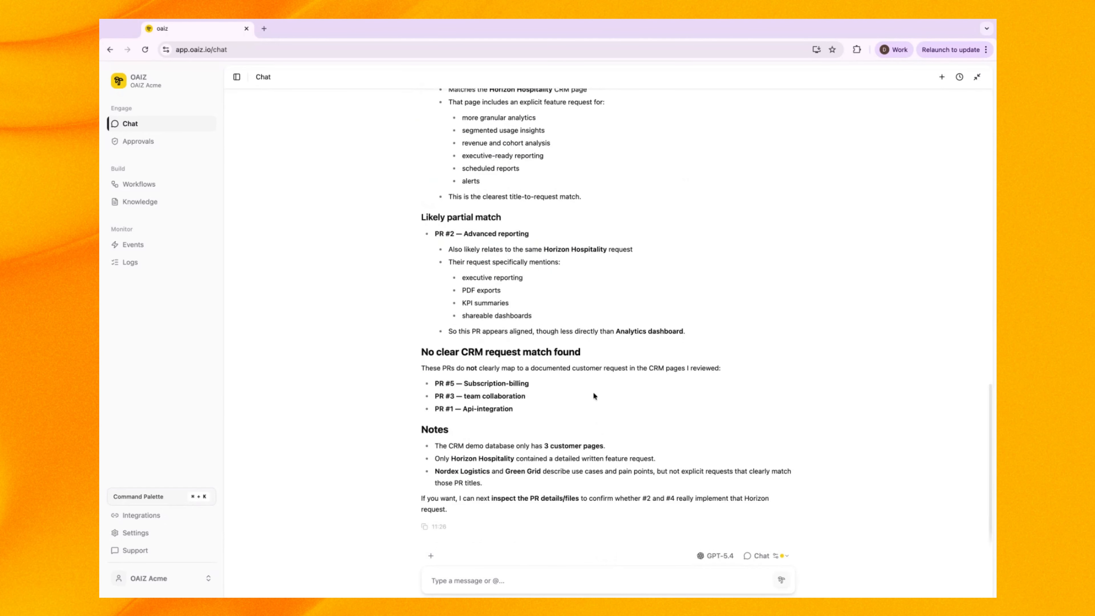
Step: Set the chat to Builder mode and start the request "I want you now to create a workflow that runs everytime a", mentioning event github/pull-request
{"action": "left_click", "coordinate": [787, 557]}
{"action": "left_click", "coordinate": [600, 149]}
{"action": "type", "text": "I want you now to create a workflow that runs everytime a"}
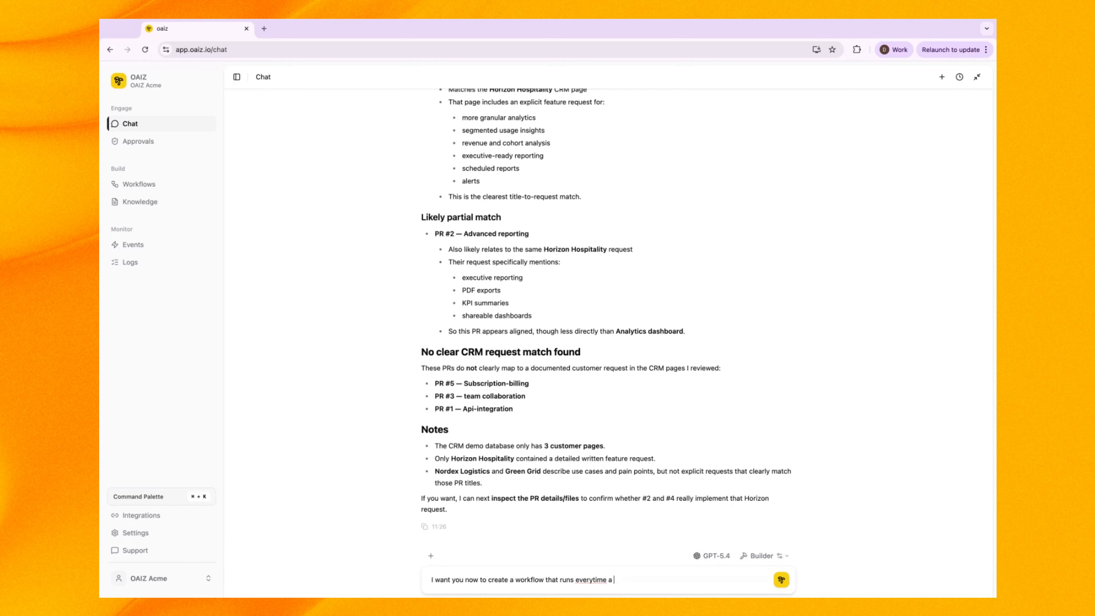
{"action": "type", "text": " @"}
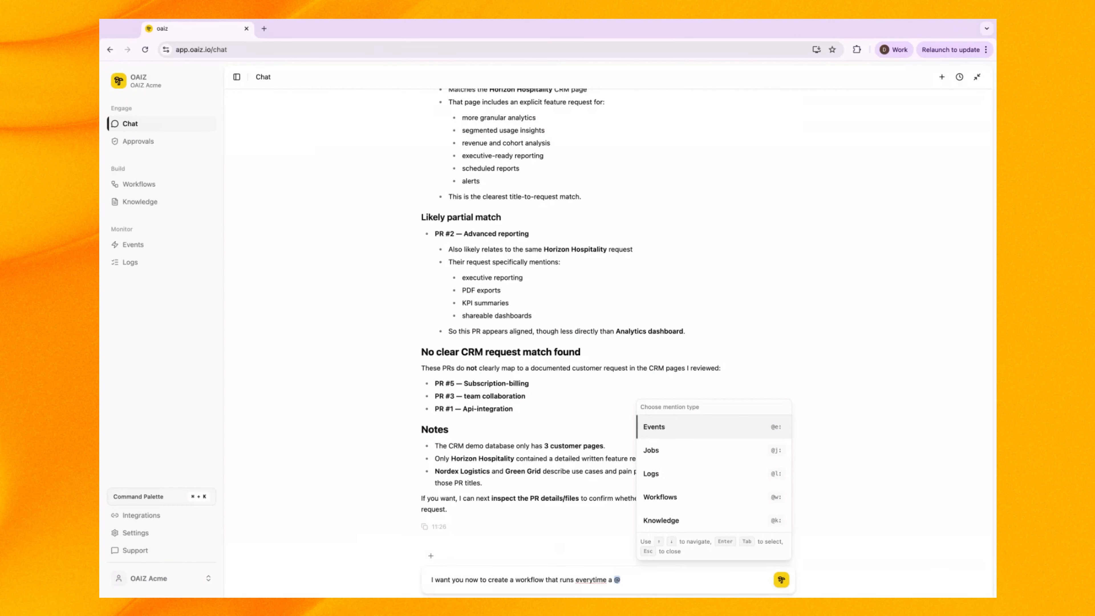
{"action": "key", "text": "Return"}
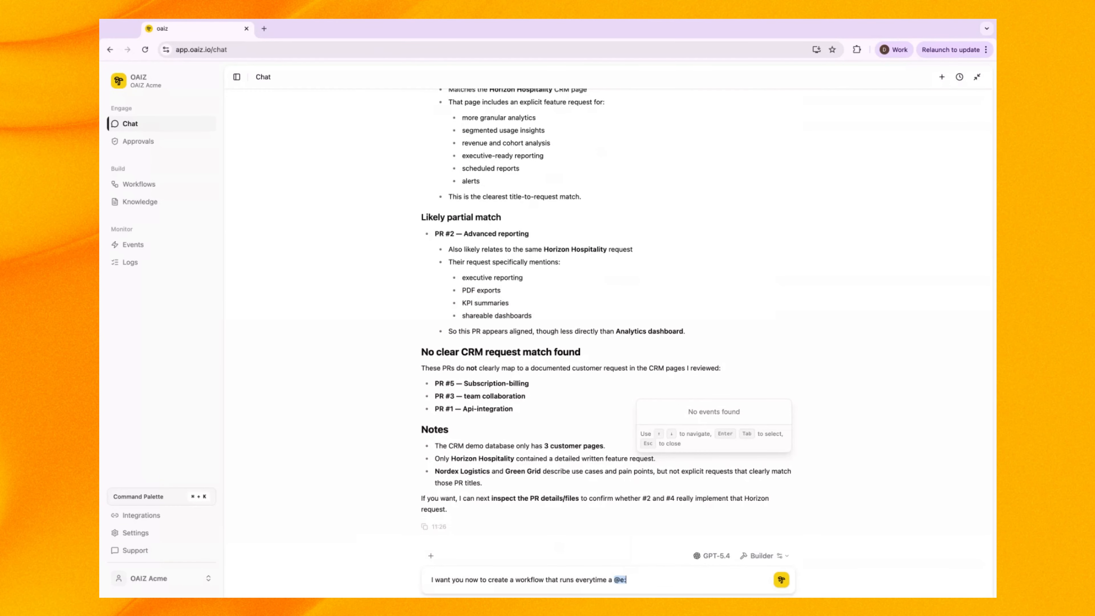
{"action": "type", "text": "github/pull-request"}
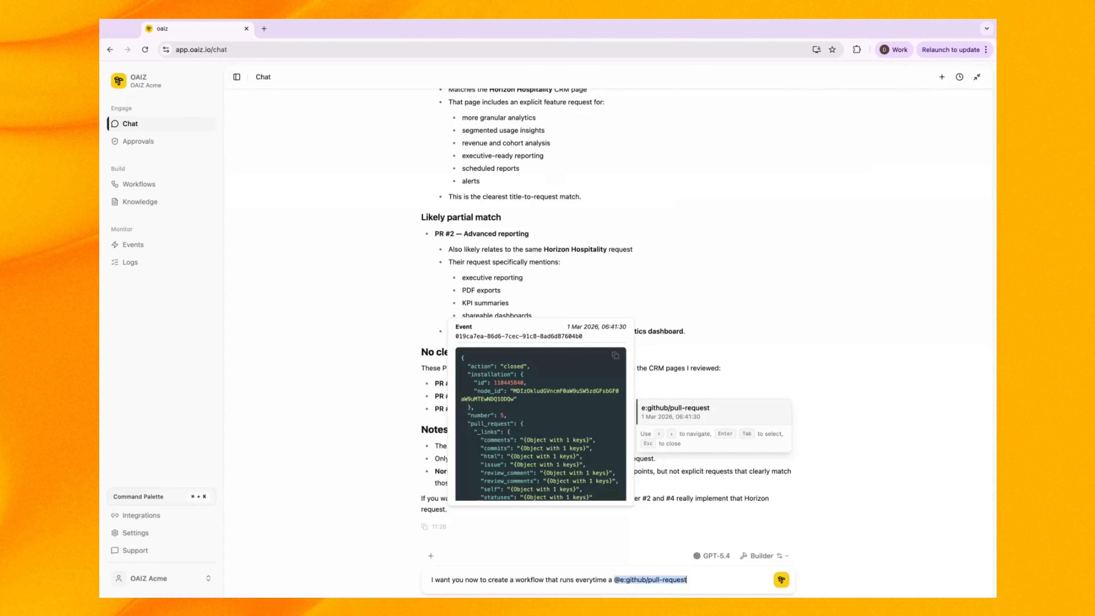
{"action": "key", "text": "Return"}
Step: Finish and send the request: when the pull request is closed, check for matching customer requests in the notion demo crm database and comment on the PR
{"action": "type", "text": "is closed. Then I want. you to see if it"}
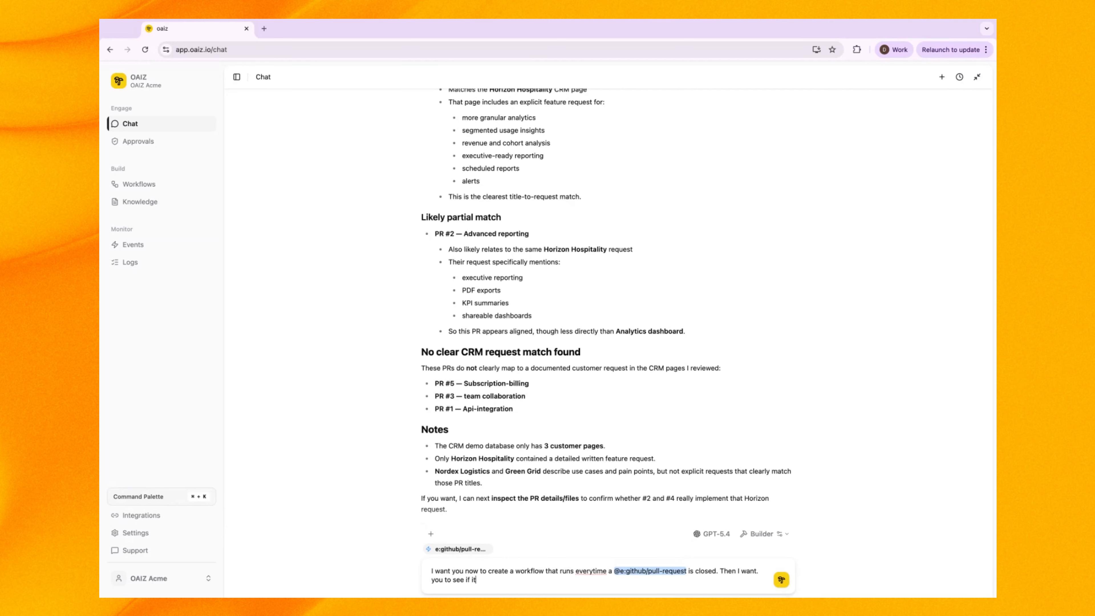
{"action": "type", "text": " matches any customer requests in the notion dem"}
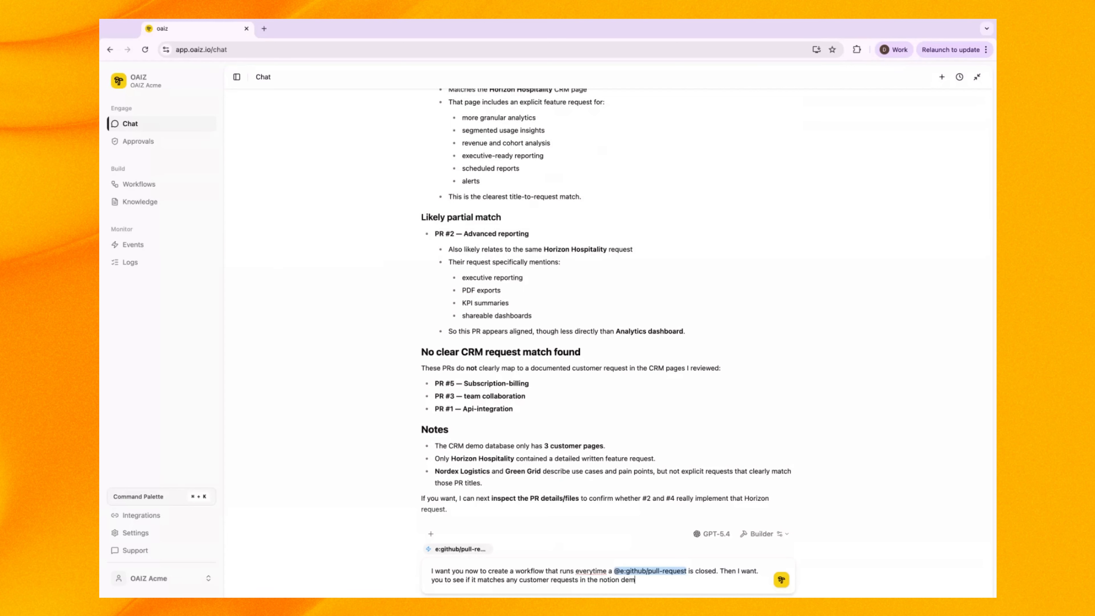
{"action": "type", "text": "o crm database and if so write a comment "}
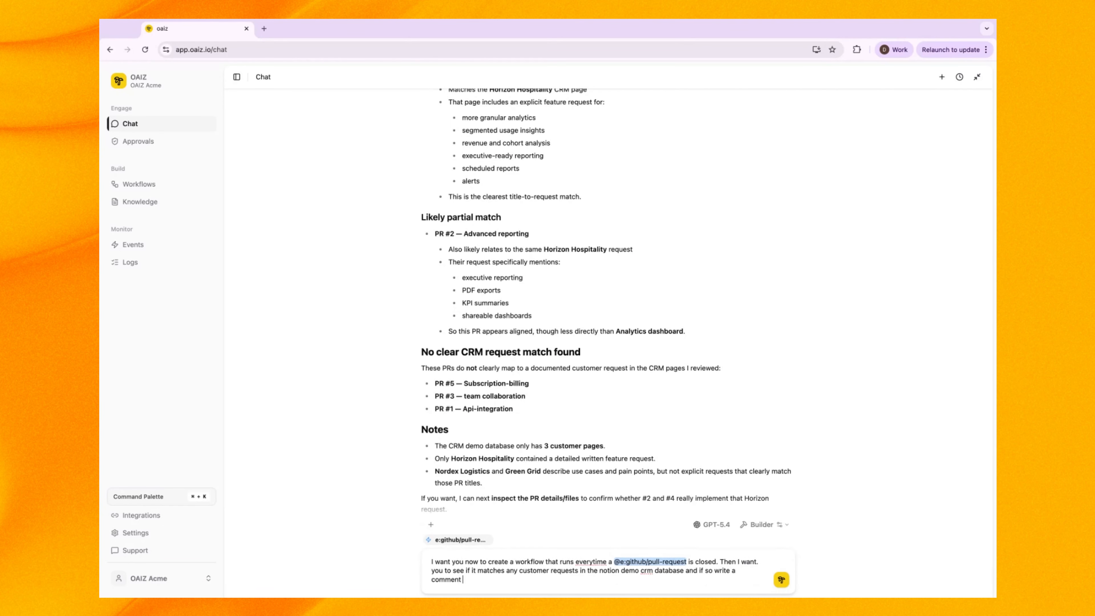
{"action": "type", "text": "on the PR"}
{"action": "key", "text": "Return"}
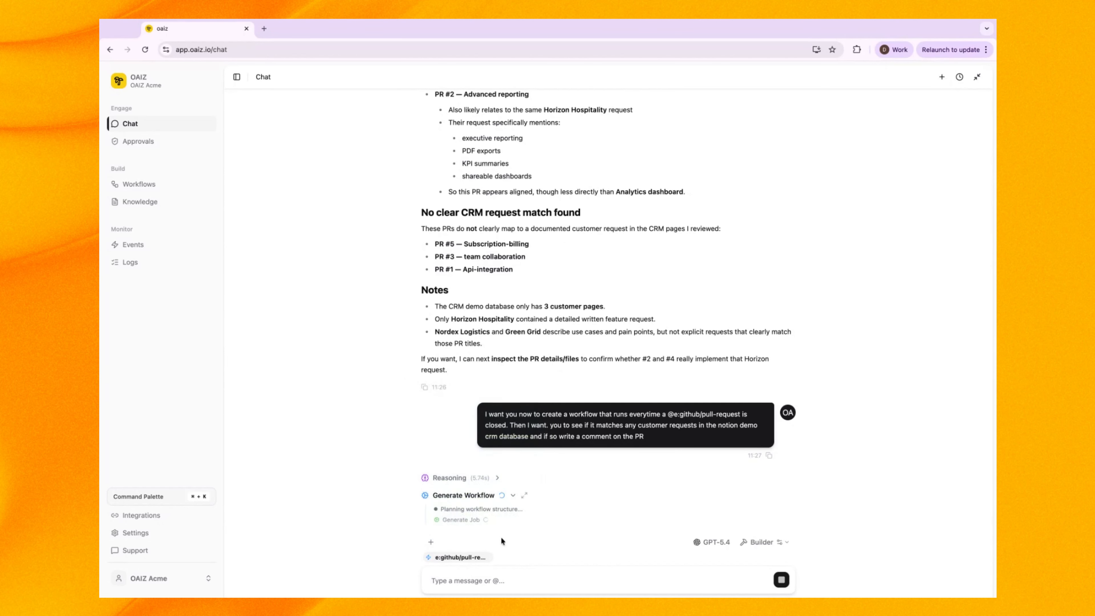
Step: Create and open the generated workflow, and inspect the latest payload of its github/pull-request trigger event
{"action": "left_click", "coordinate": [432, 542]}
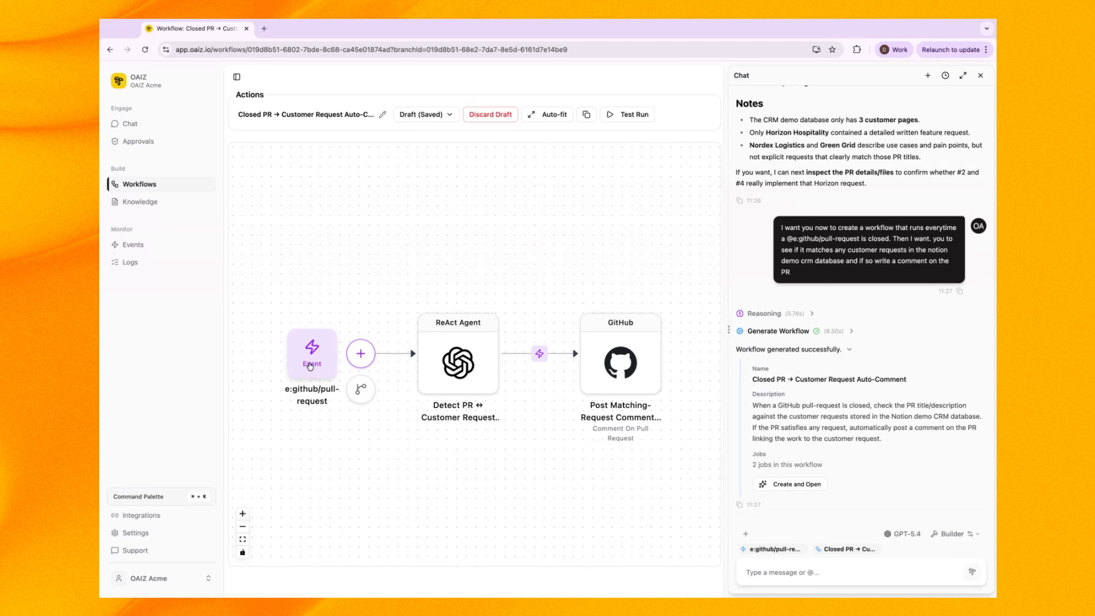
{"action": "left_click", "coordinate": [312, 351]}
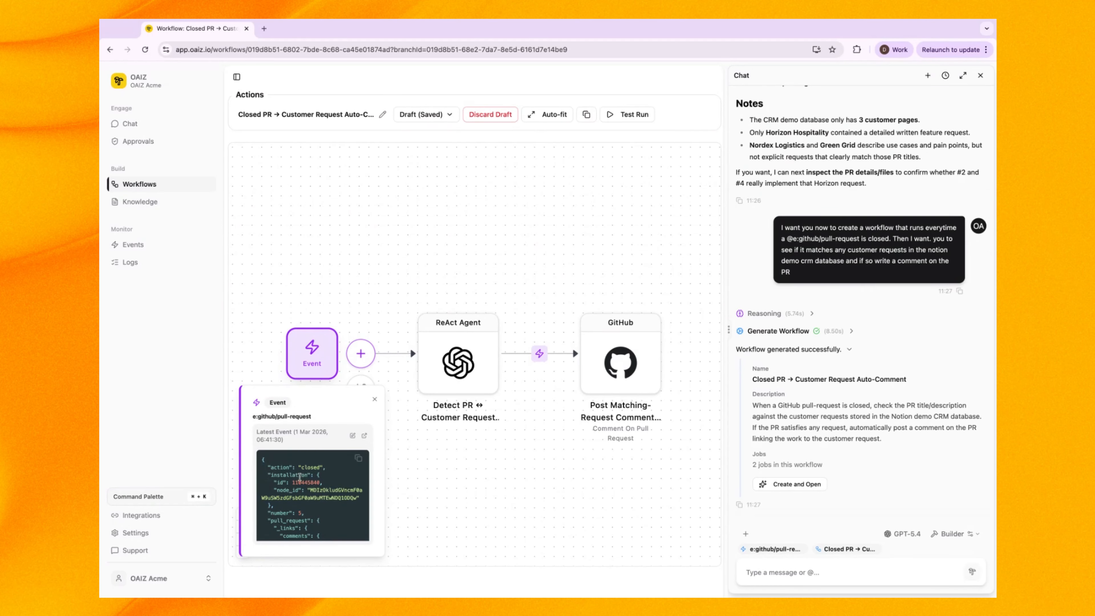
{"action": "double_click", "coordinate": [298, 467]}
{"action": "left_click", "coordinate": [299, 468]}
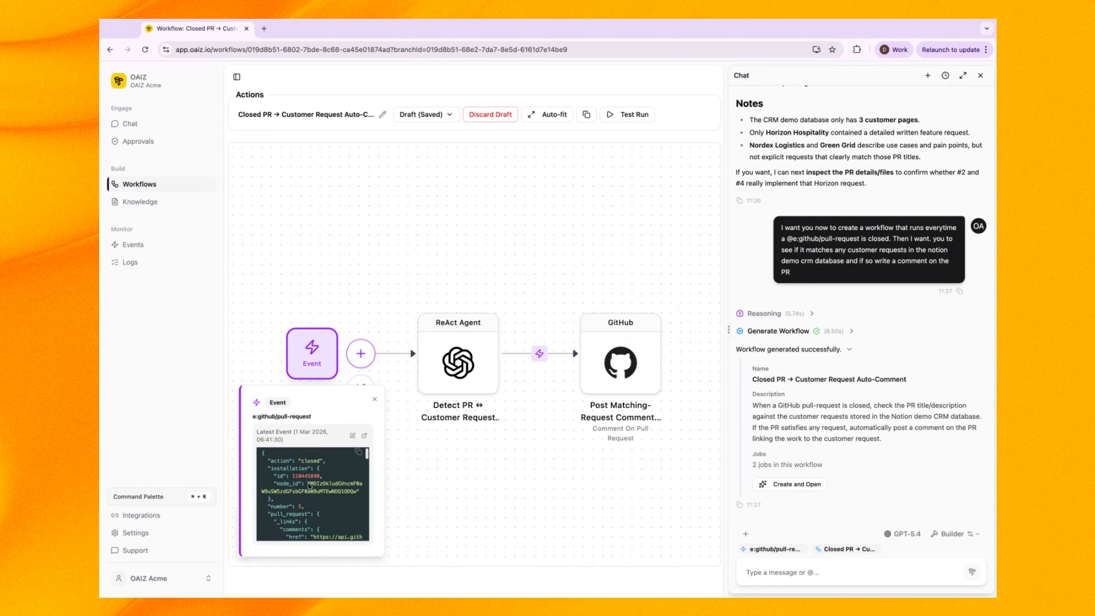
{"action": "scroll", "coordinate": [327, 479], "scroll_direction": "down", "scroll_amount": 5}
Step: Open the full events list from the trigger event, browse it, and view the details of a gmail/email-sent event before returning to the list
{"action": "left_click", "coordinate": [365, 436]}
{"action": "scroll", "coordinate": [535, 308], "scroll_direction": "down", "scroll_amount": 15}
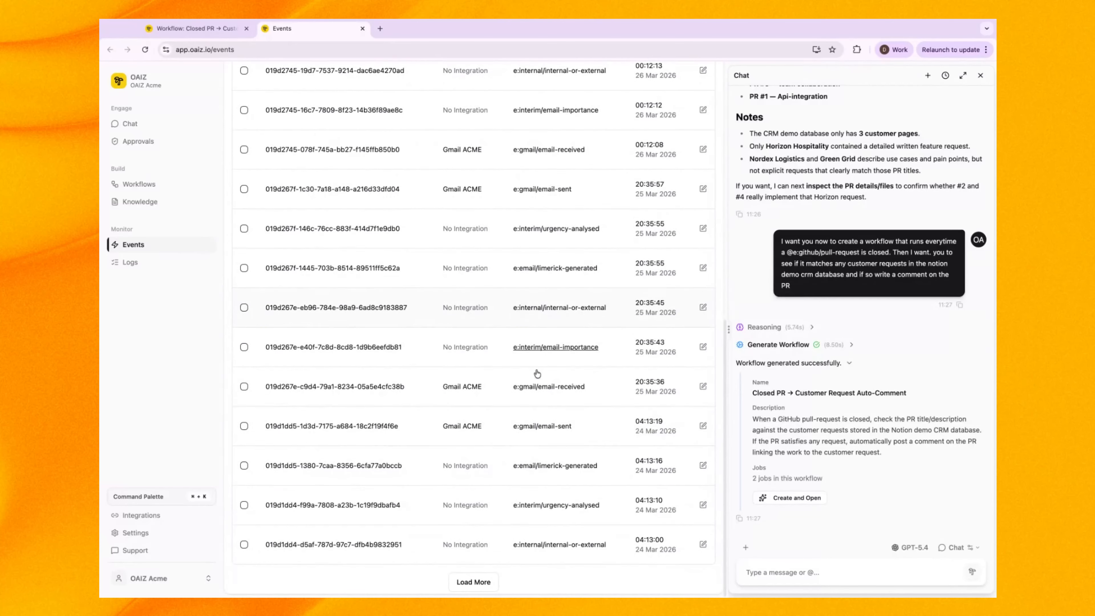
{"action": "scroll", "coordinate": [460, 428], "scroll_direction": "up", "scroll_amount": 15}
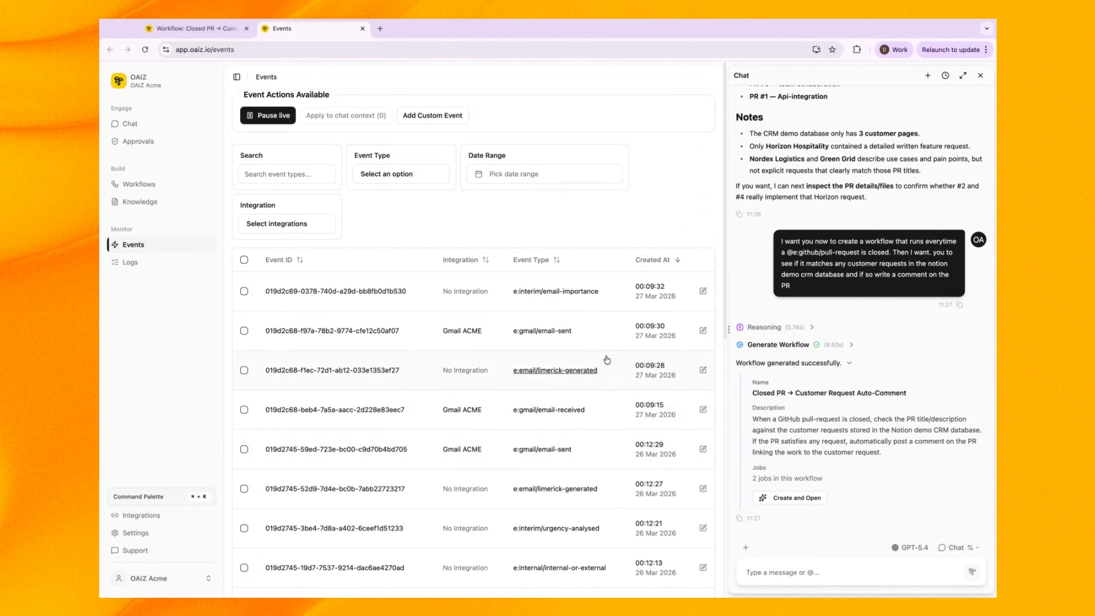
{"action": "left_click", "coordinate": [320, 336]}
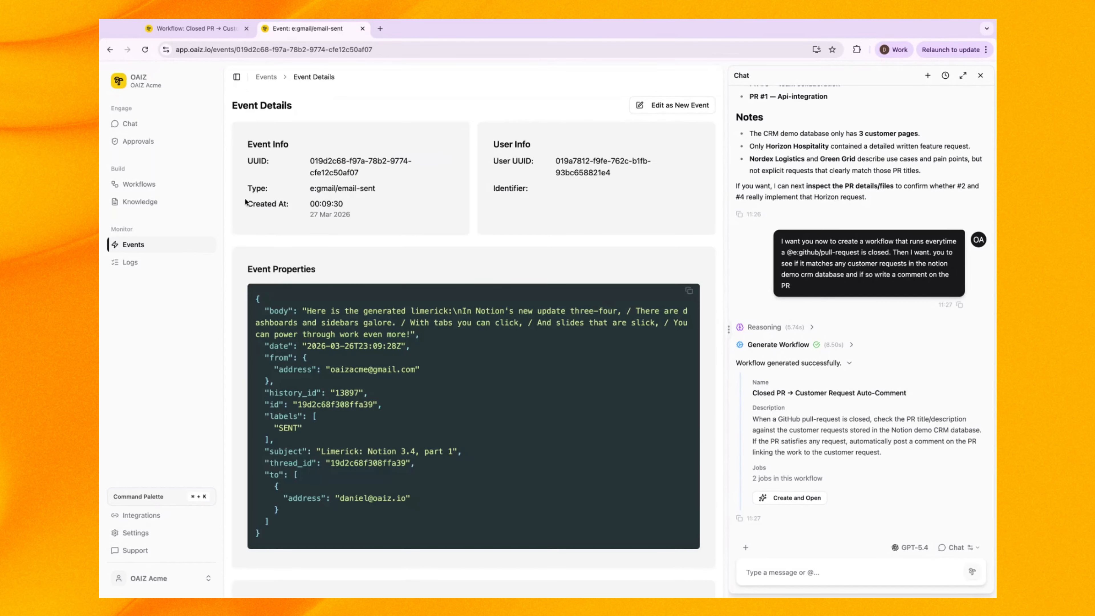
{"action": "left_click", "coordinate": [110, 50]}
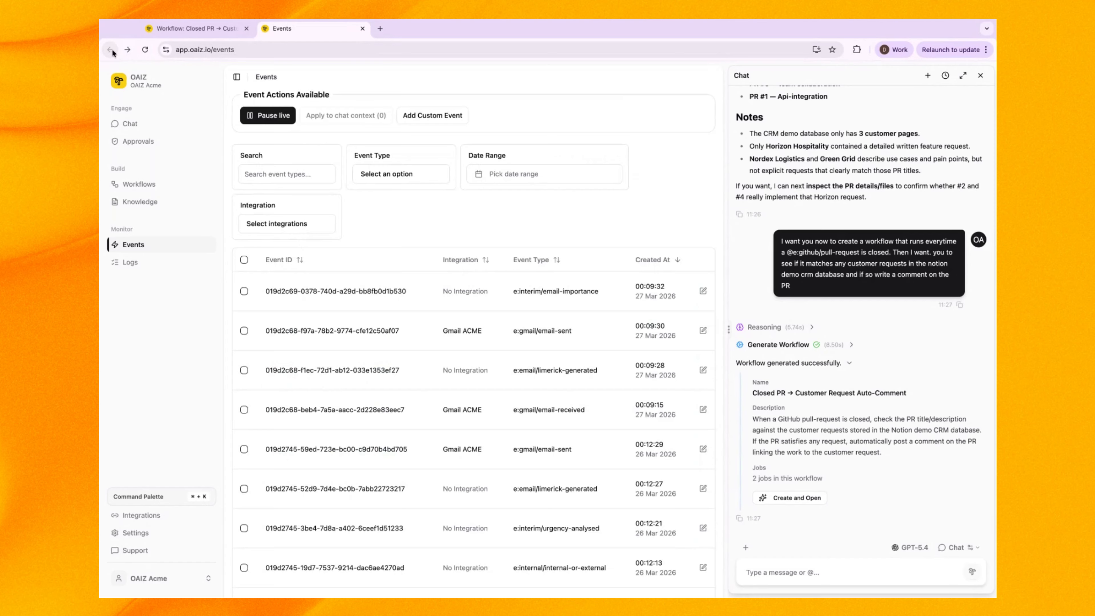
Step: Return to the closed pull request workflow and change its draft status to Paused
{"action": "left_click", "coordinate": [170, 29]}
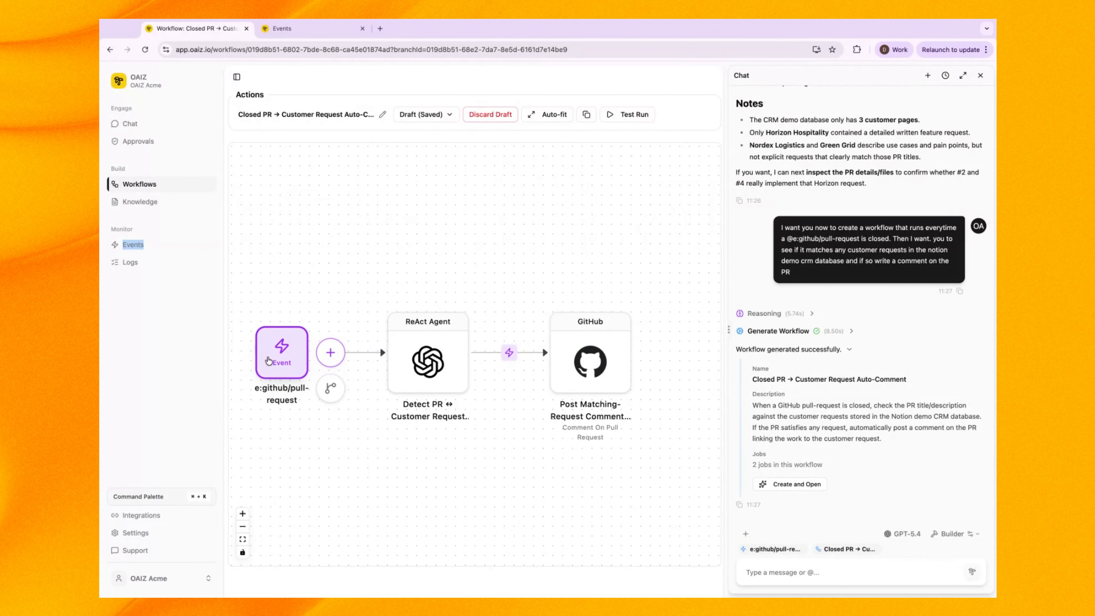
{"action": "left_click", "coordinate": [427, 114]}
{"action": "left_click", "coordinate": [423, 135]}
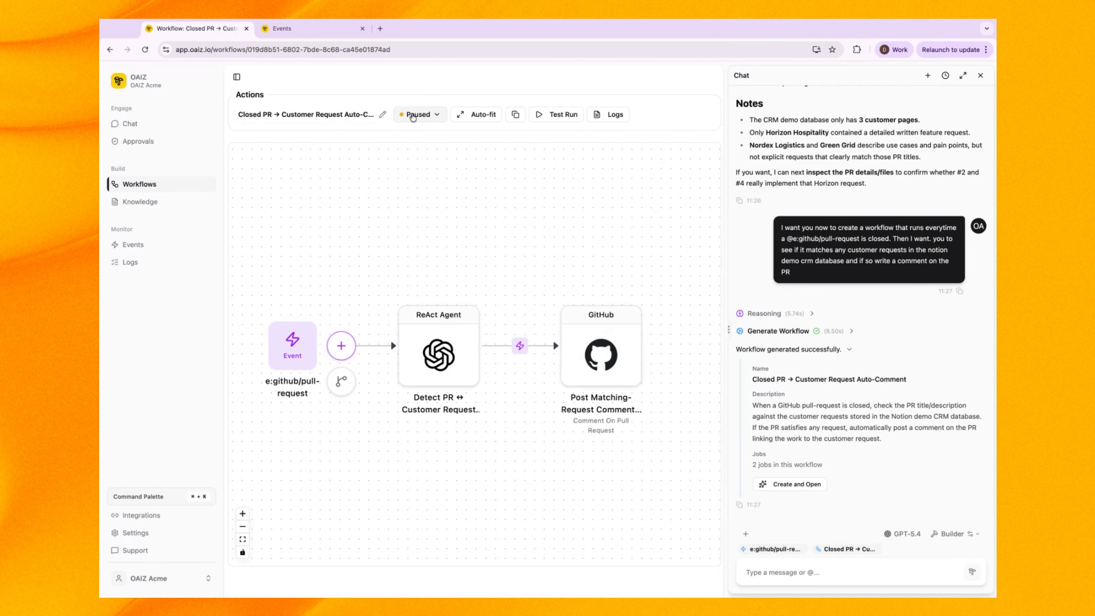
Step: View the workflow execution logs at full width without the chat, and open the pending approvals
{"action": "left_click", "coordinate": [170, 269]}
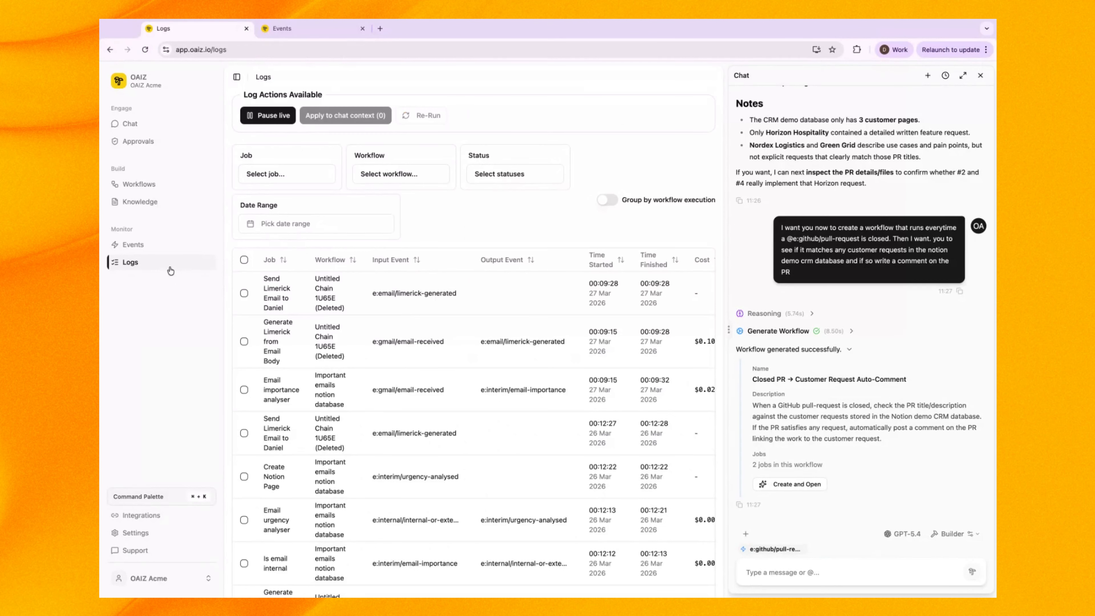
{"action": "left_click", "coordinate": [981, 77]}
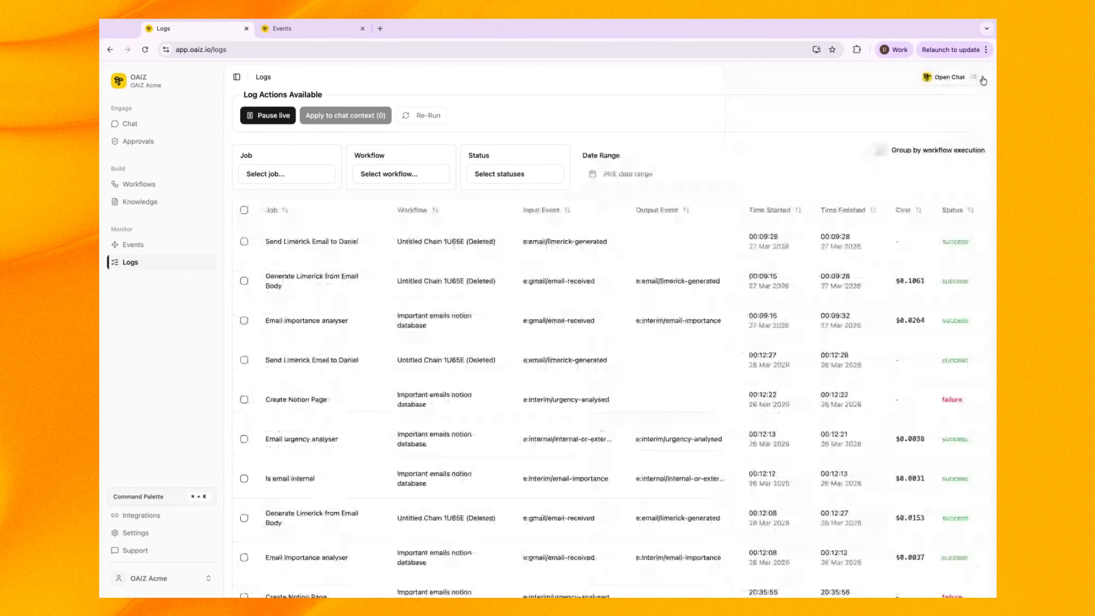
{"action": "left_click", "coordinate": [138, 142]}
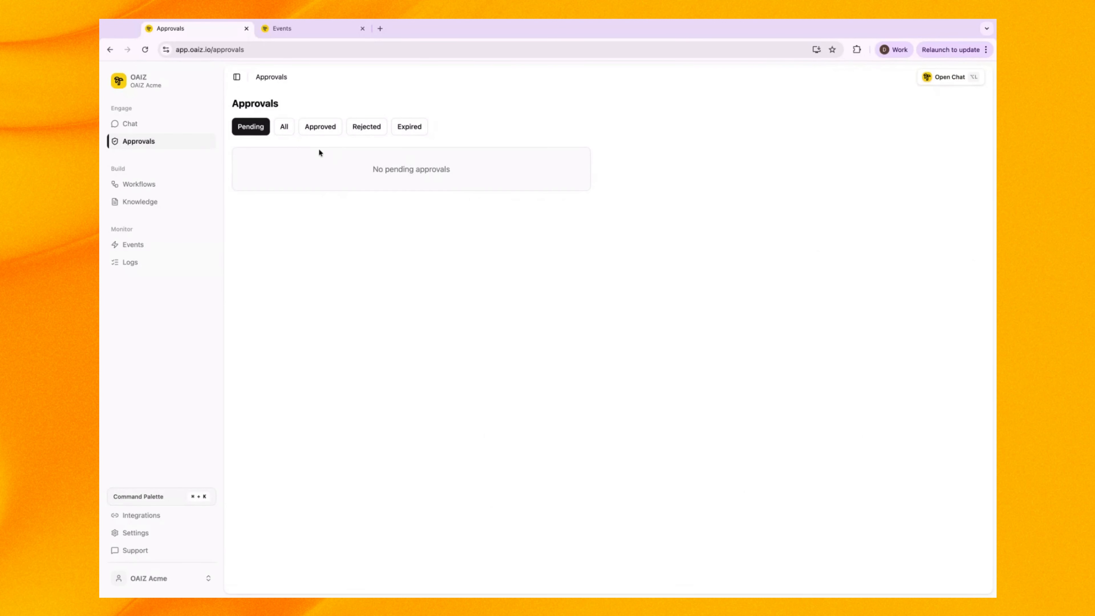
Step: Reopen the chat and open the "Closed PR → Customer Request Auto-Comment" workflow from the workflows list
{"action": "left_click", "coordinate": [950, 78]}
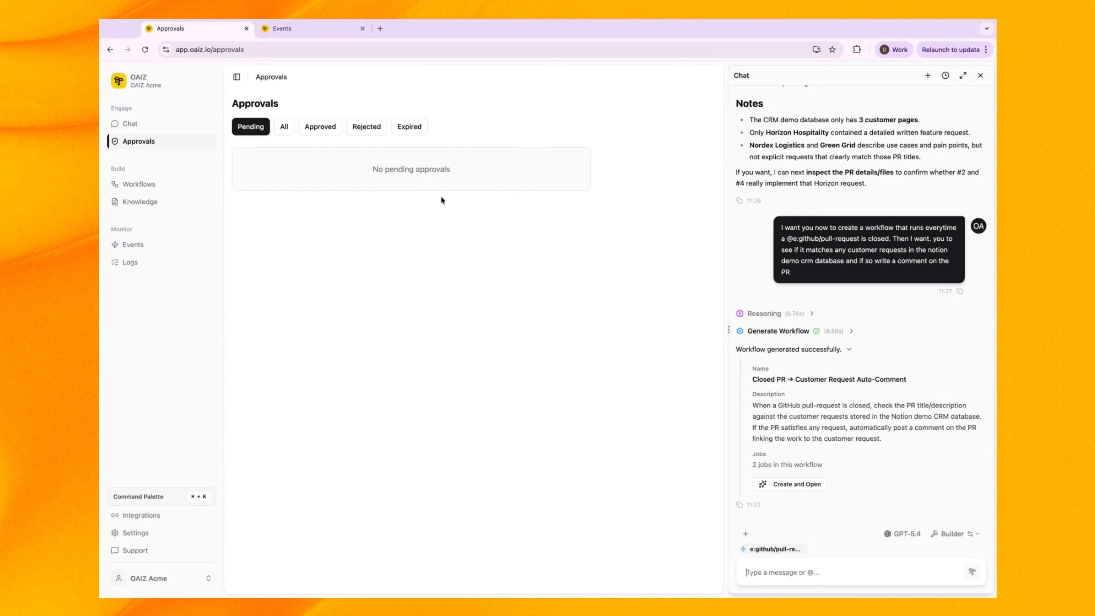
{"action": "left_click", "coordinate": [168, 188]}
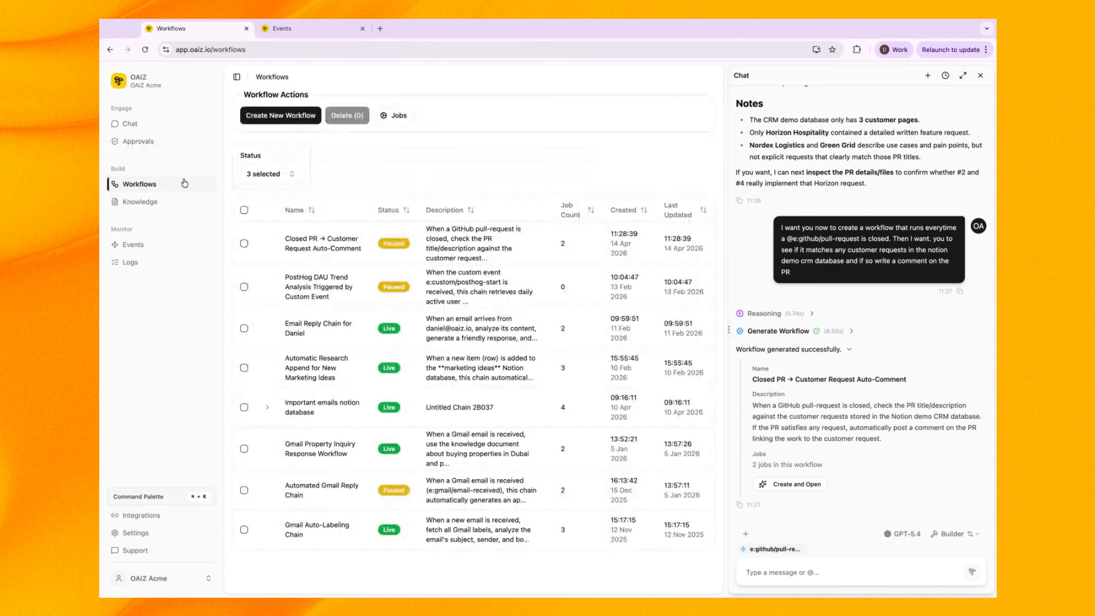
{"action": "left_click", "coordinate": [337, 243]}
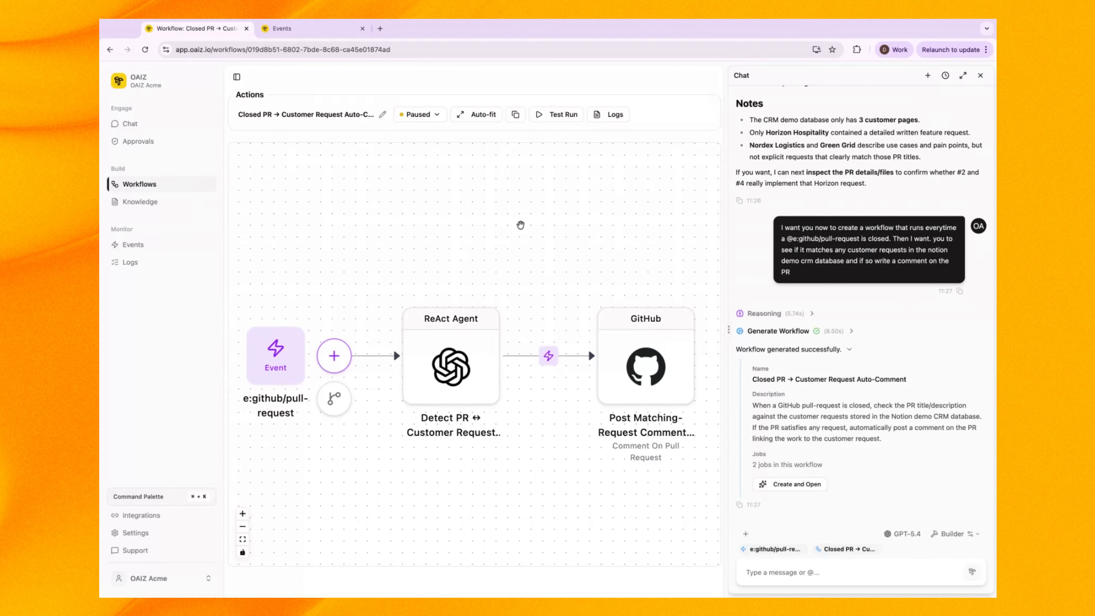